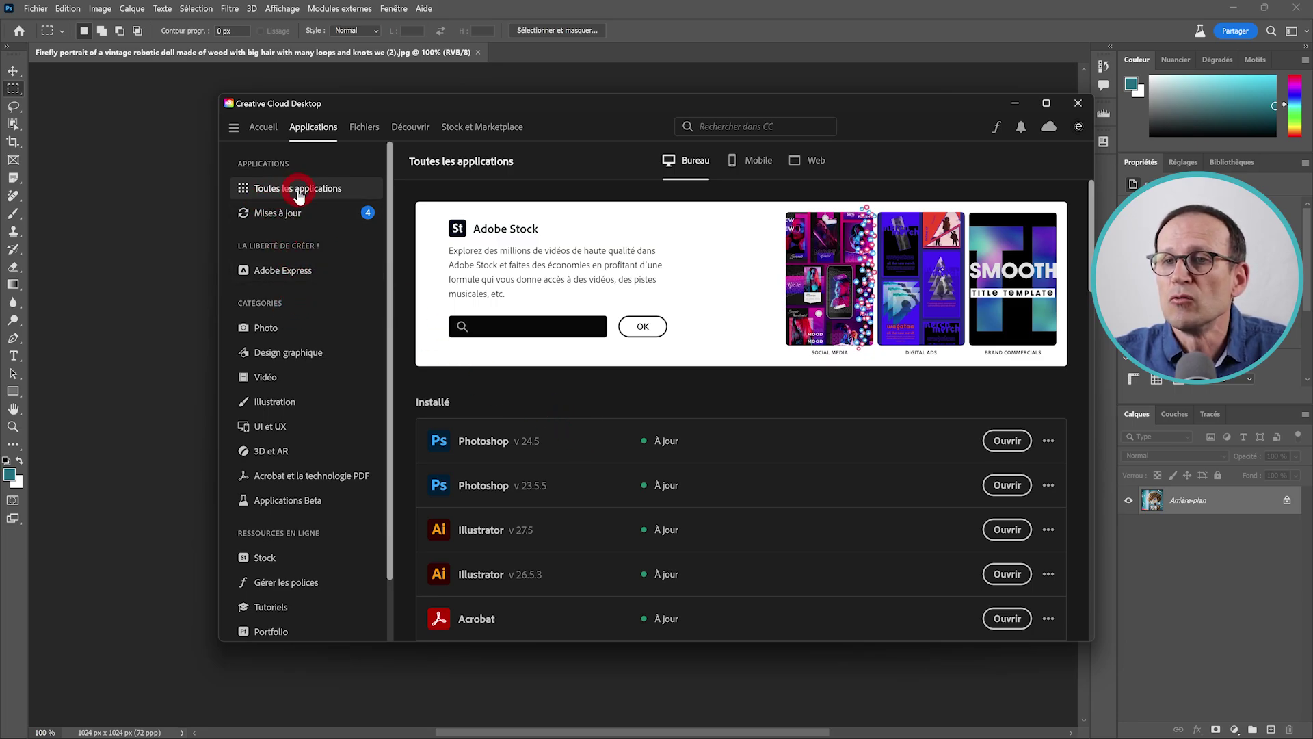
Look through the list of all installed desktop applications in Creative Cloud.
{"action": "scroll", "coordinate": [556, 443], "scroll_direction": "down", "scroll_amount": 15}
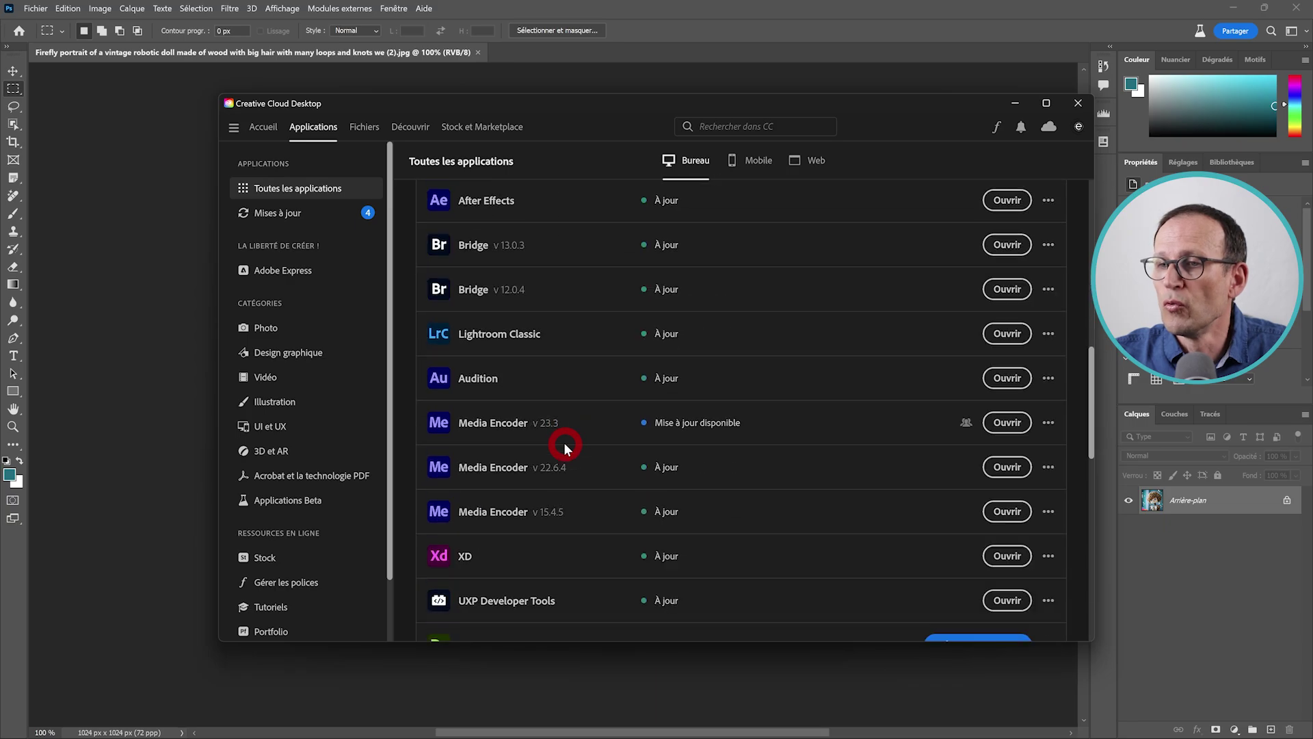
{"action": "scroll", "coordinate": [561, 444], "scroll_direction": "down", "scroll_amount": 3}
{"action": "scroll", "coordinate": [560, 445], "scroll_direction": "up", "scroll_amount": 18}
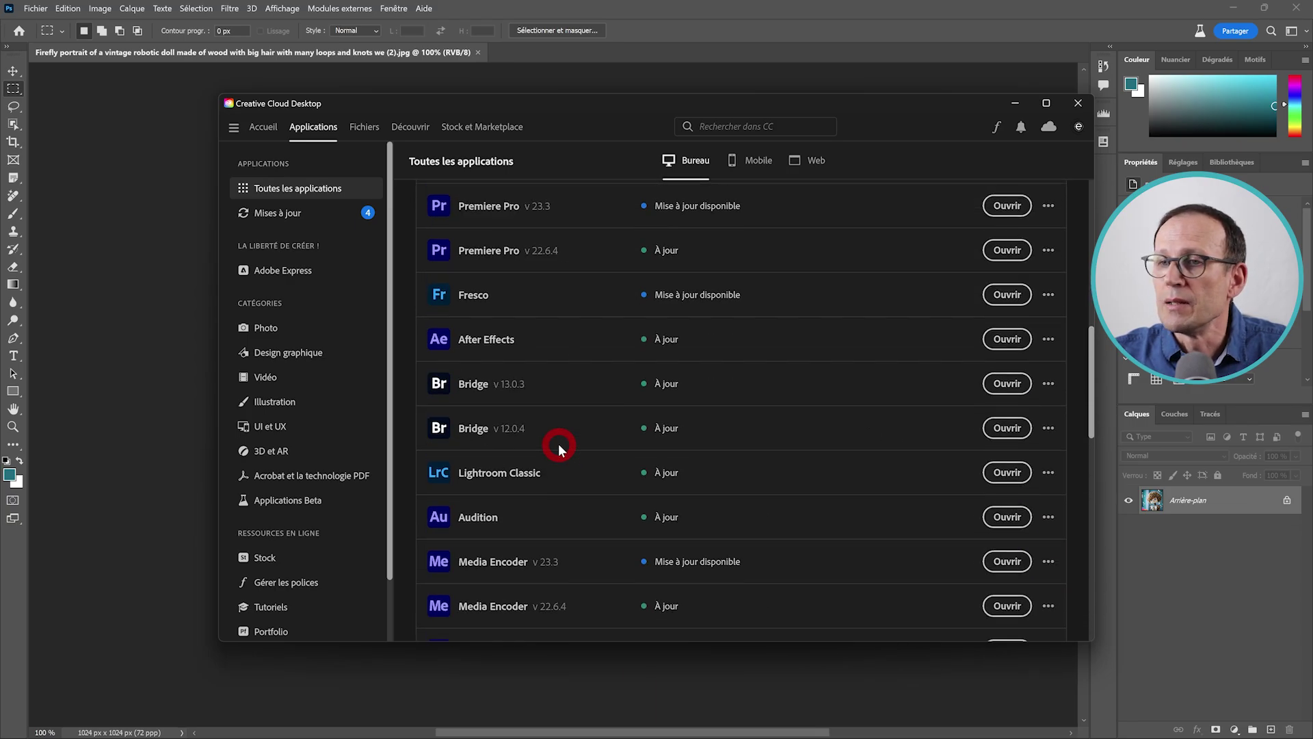
{"action": "scroll", "coordinate": [558, 444], "scroll_direction": "up", "scroll_amount": 4}
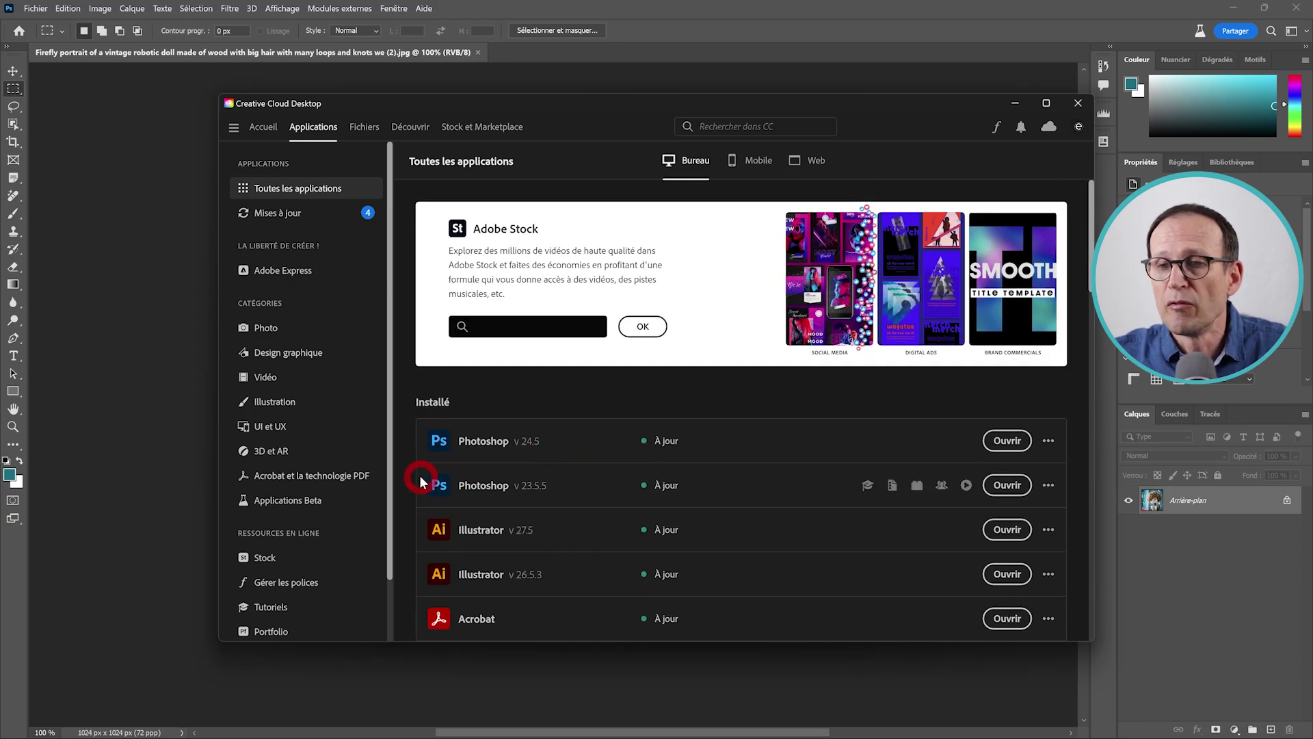
Open the beta applications category and locate Photoshop (Beta) among the installed beta apps.
{"action": "left_click", "coordinate": [302, 502]}
{"action": "scroll", "coordinate": [547, 465], "scroll_direction": "down", "scroll_amount": 8}
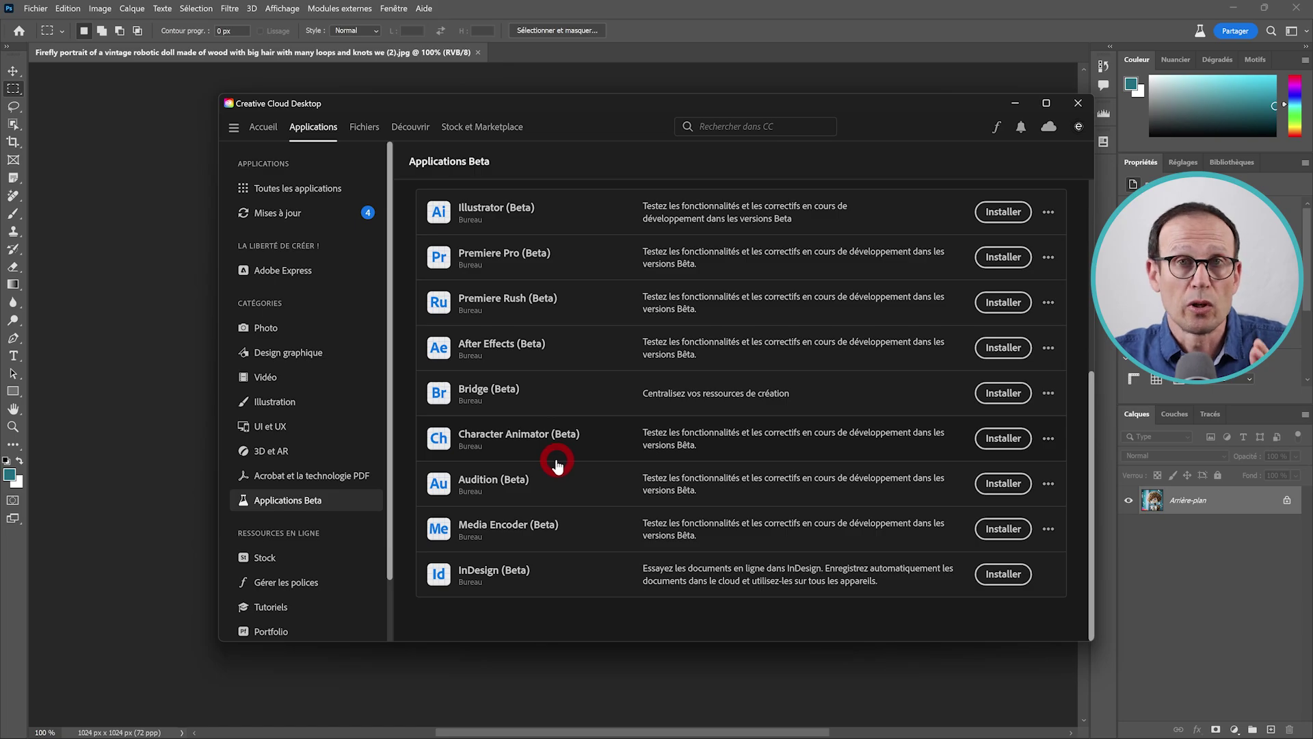
{"action": "scroll", "coordinate": [557, 464], "scroll_direction": "up", "scroll_amount": 2}
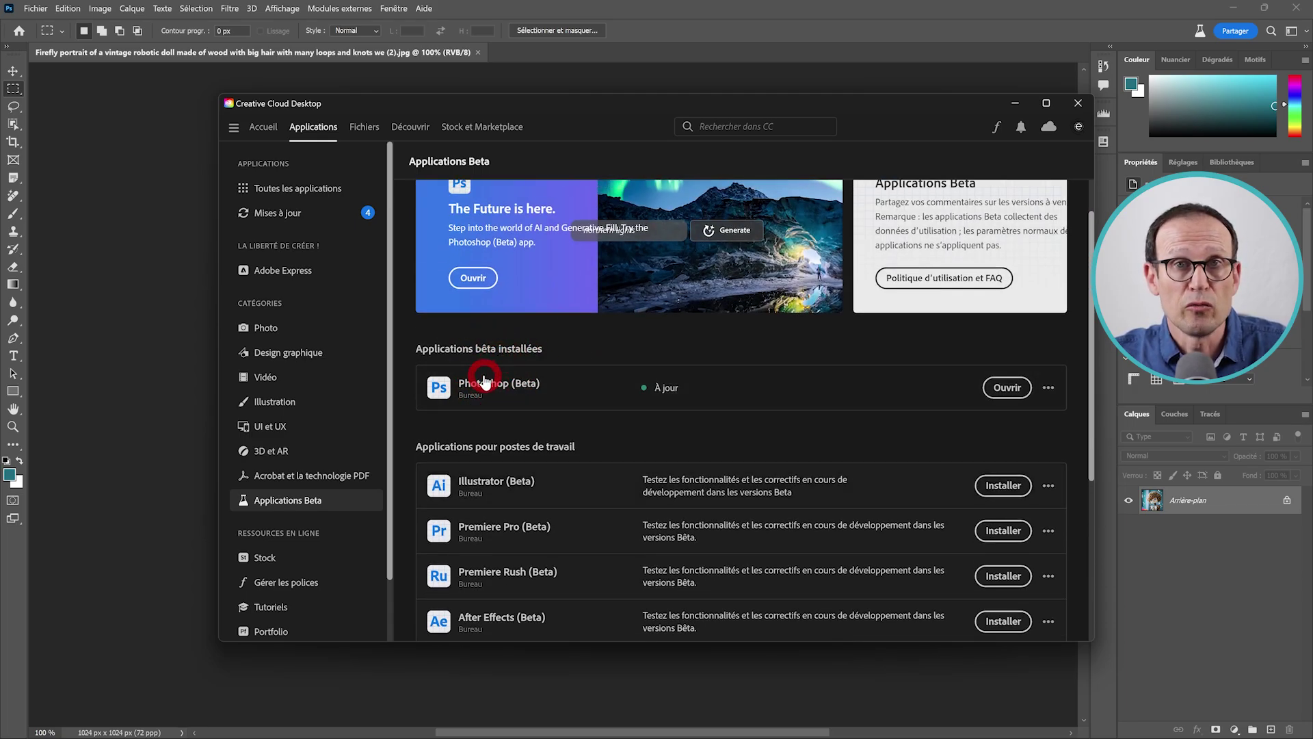
Switch to Photoshop and check the application version in the system information.
{"action": "left_click", "coordinate": [123, 228]}
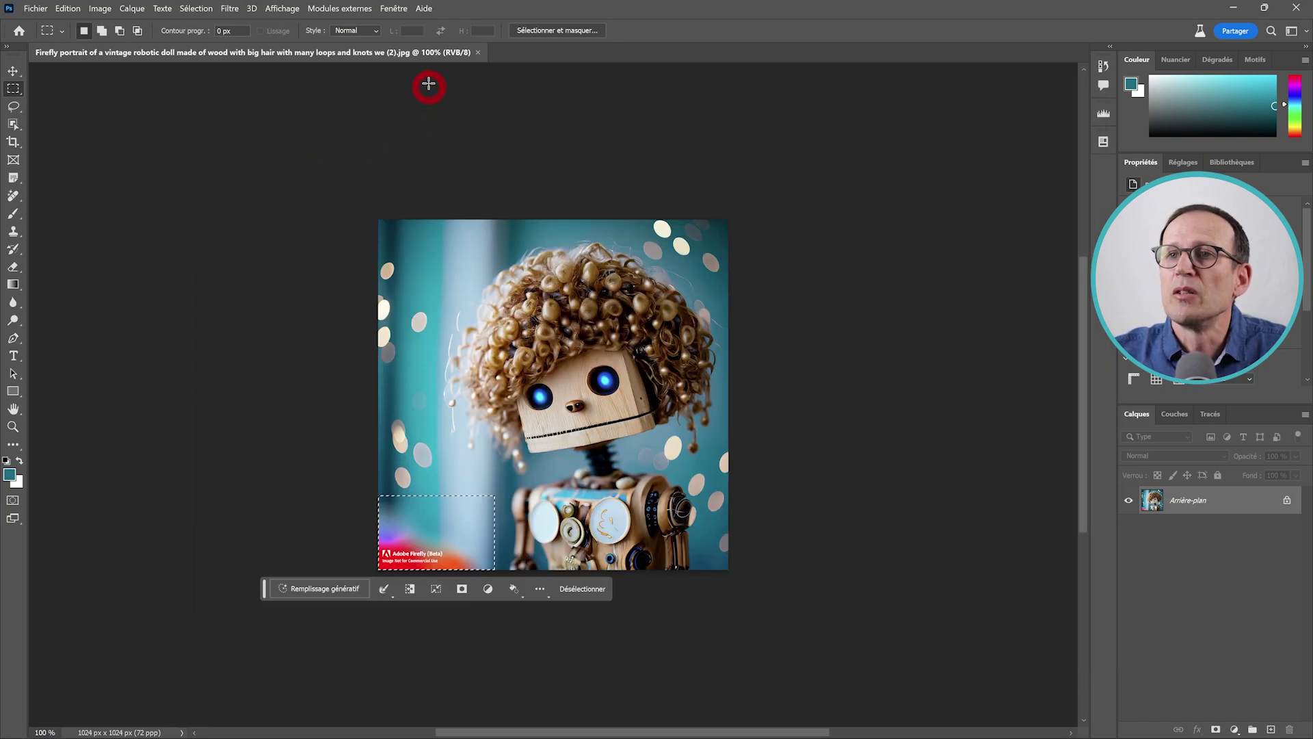
{"action": "left_click", "coordinate": [424, 8]}
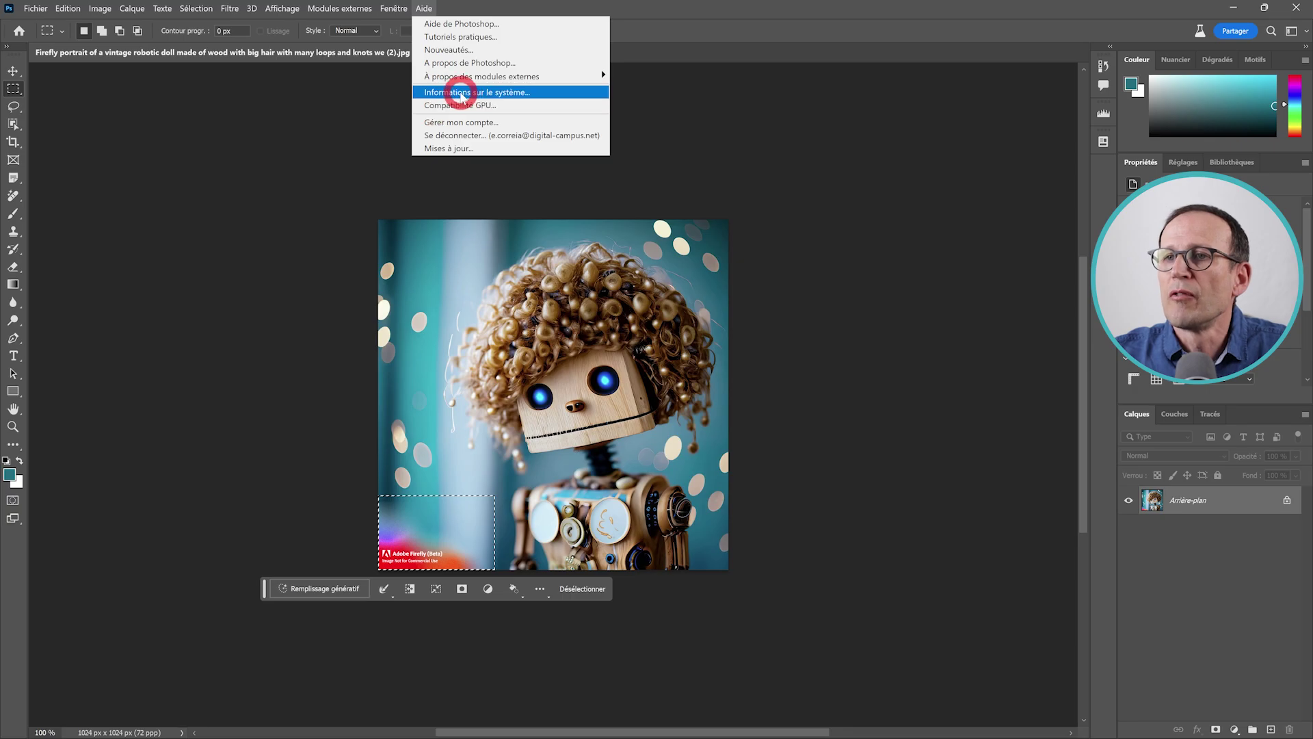
{"action": "left_click", "coordinate": [550, 92]}
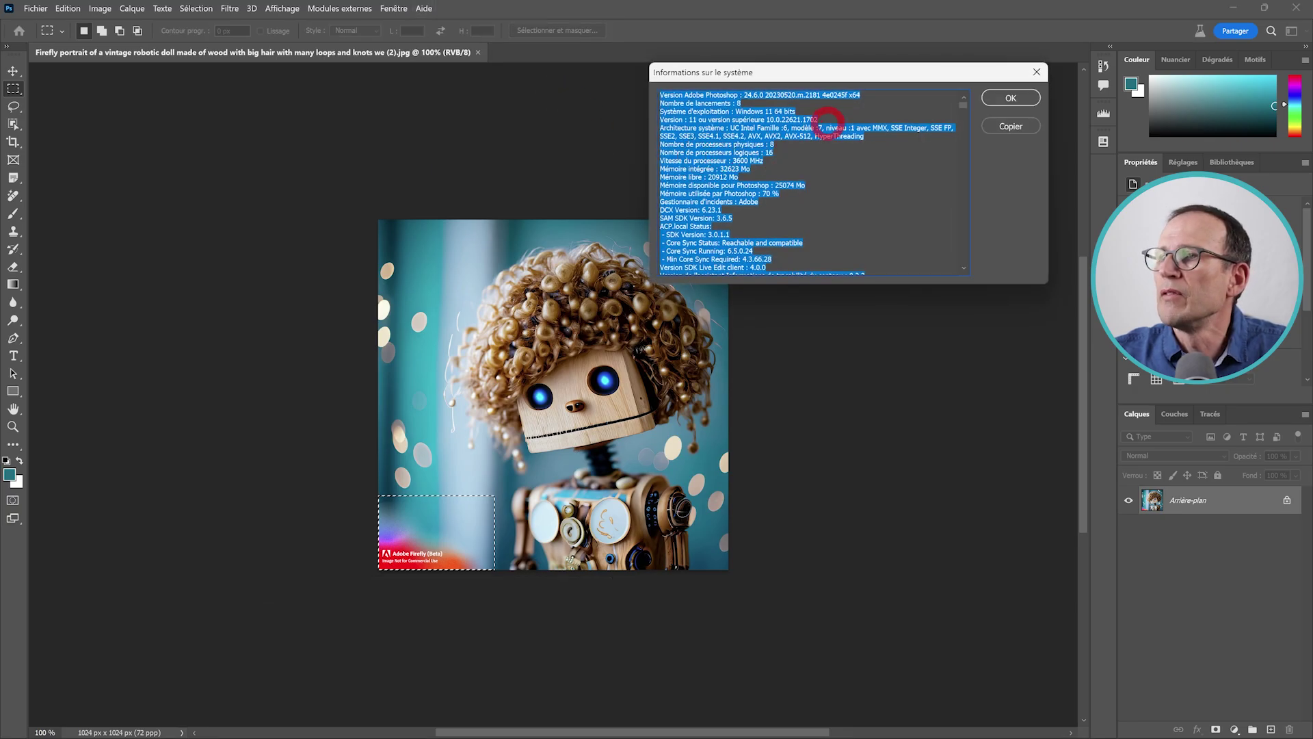
{"action": "left_click", "coordinate": [824, 95]}
{"action": "left_click_drag", "start_coordinate": [820, 95], "coordinate": [796, 95]}
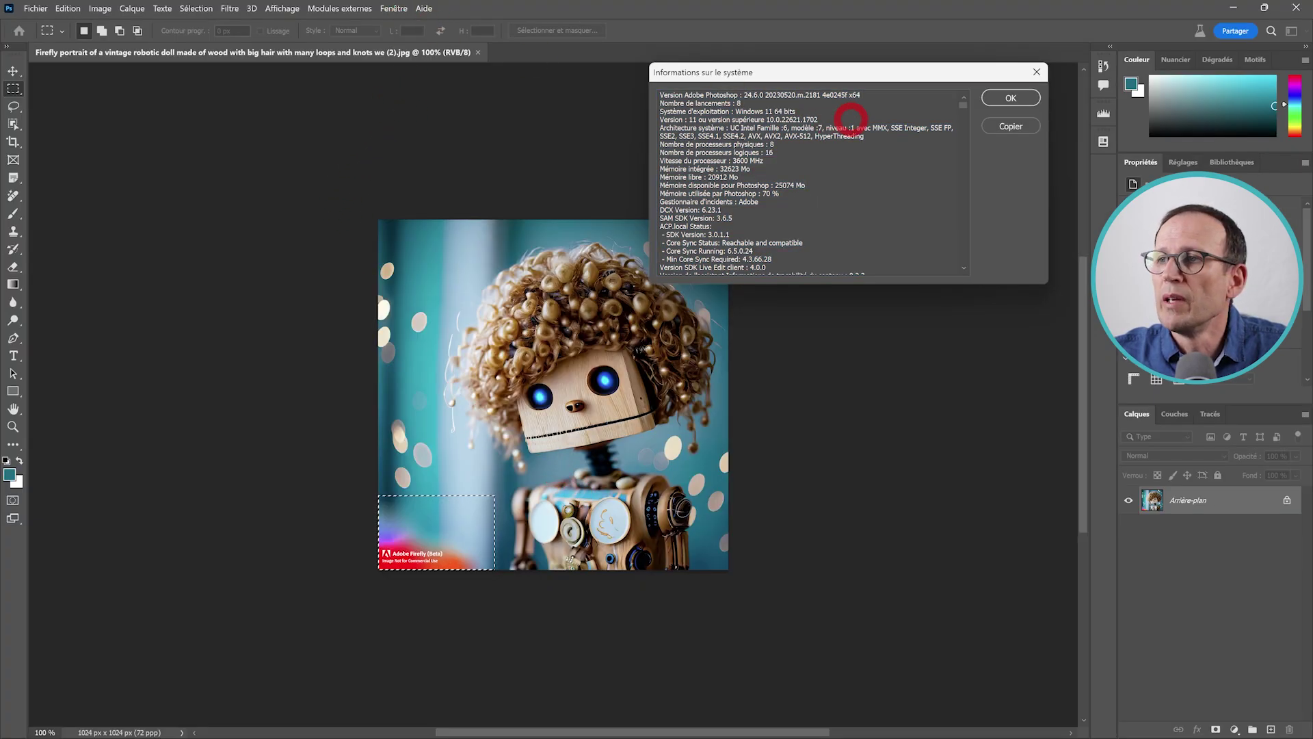
{"action": "left_click", "coordinate": [1036, 73]}
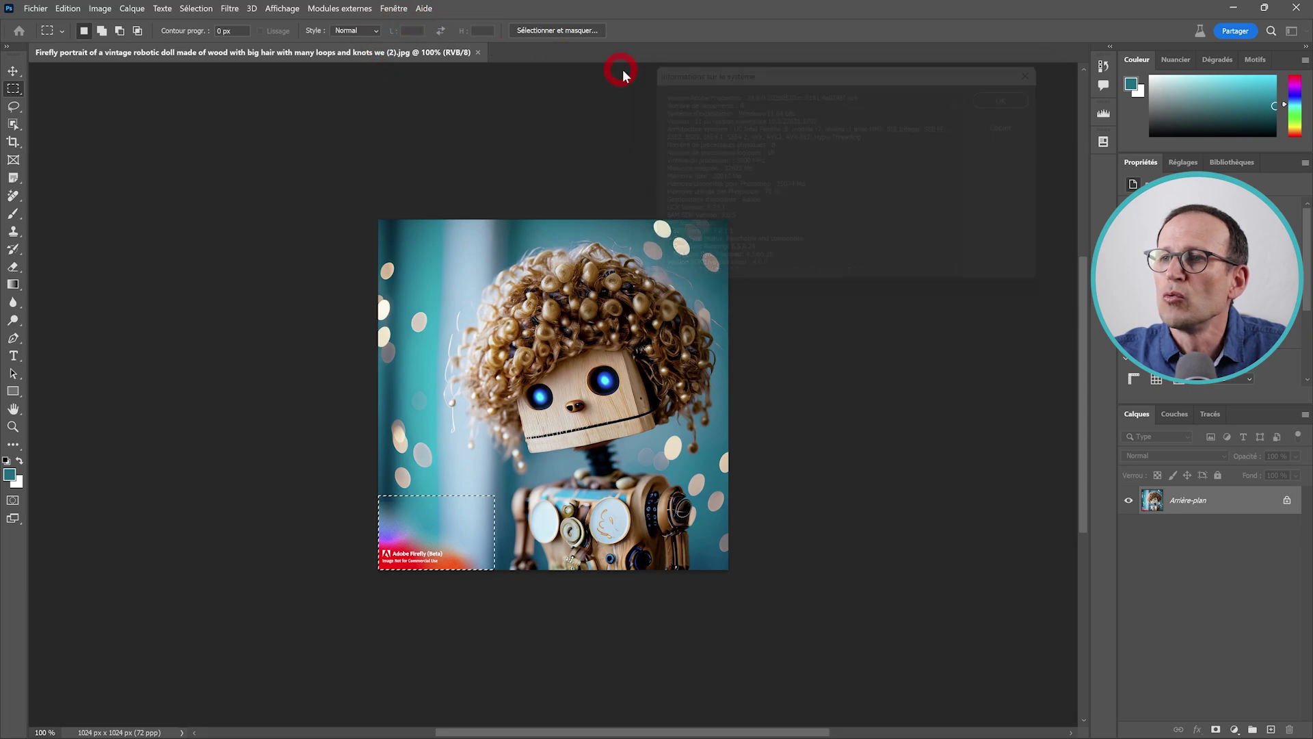
Check for Photoshop updates in Creative Cloud and open the additional options for Photoshop (Beta).
{"action": "left_click", "coordinate": [424, 9]}
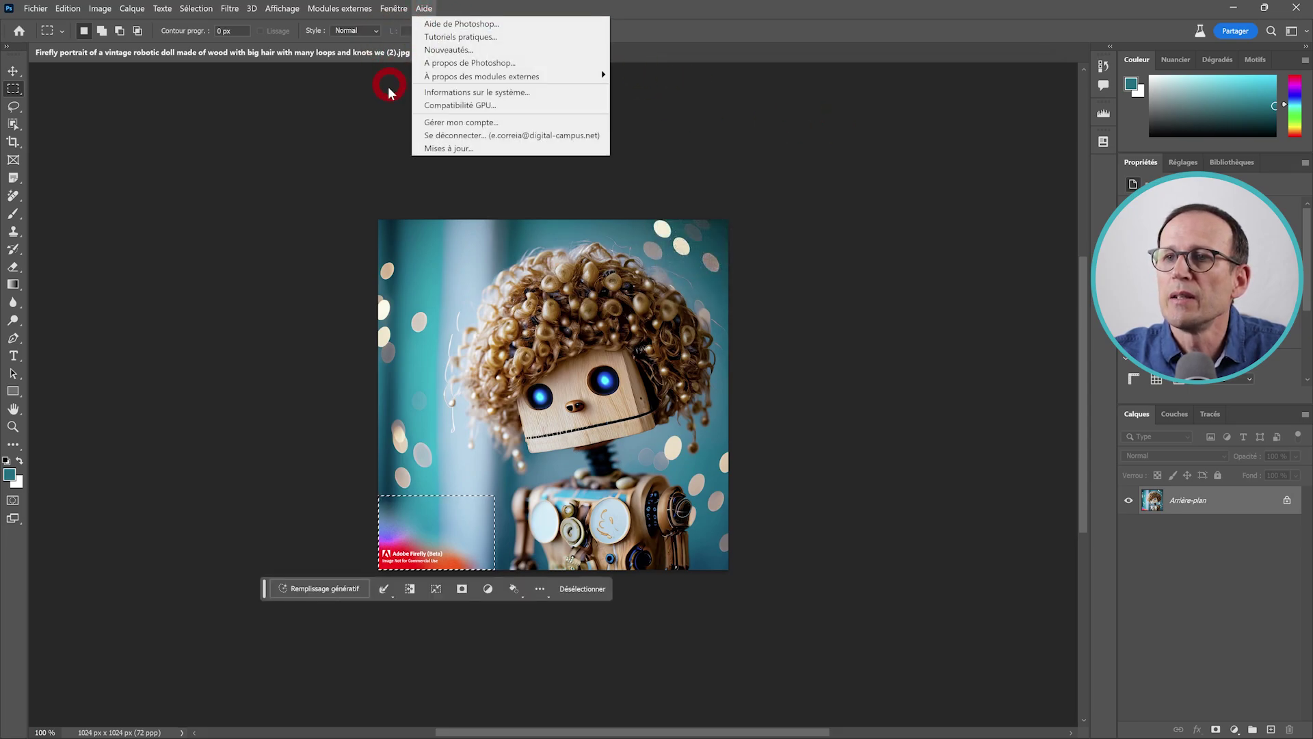
{"action": "left_click", "coordinate": [458, 149]}
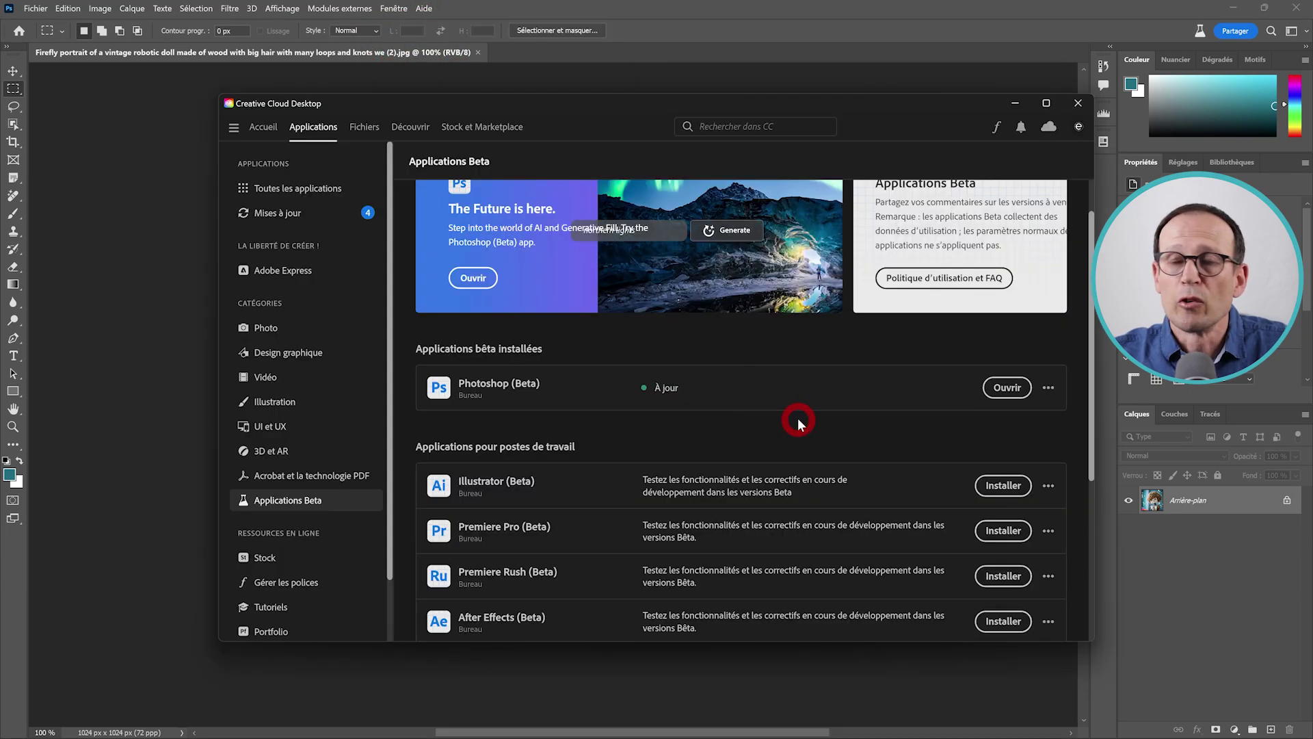
{"action": "left_click", "coordinate": [1048, 388]}
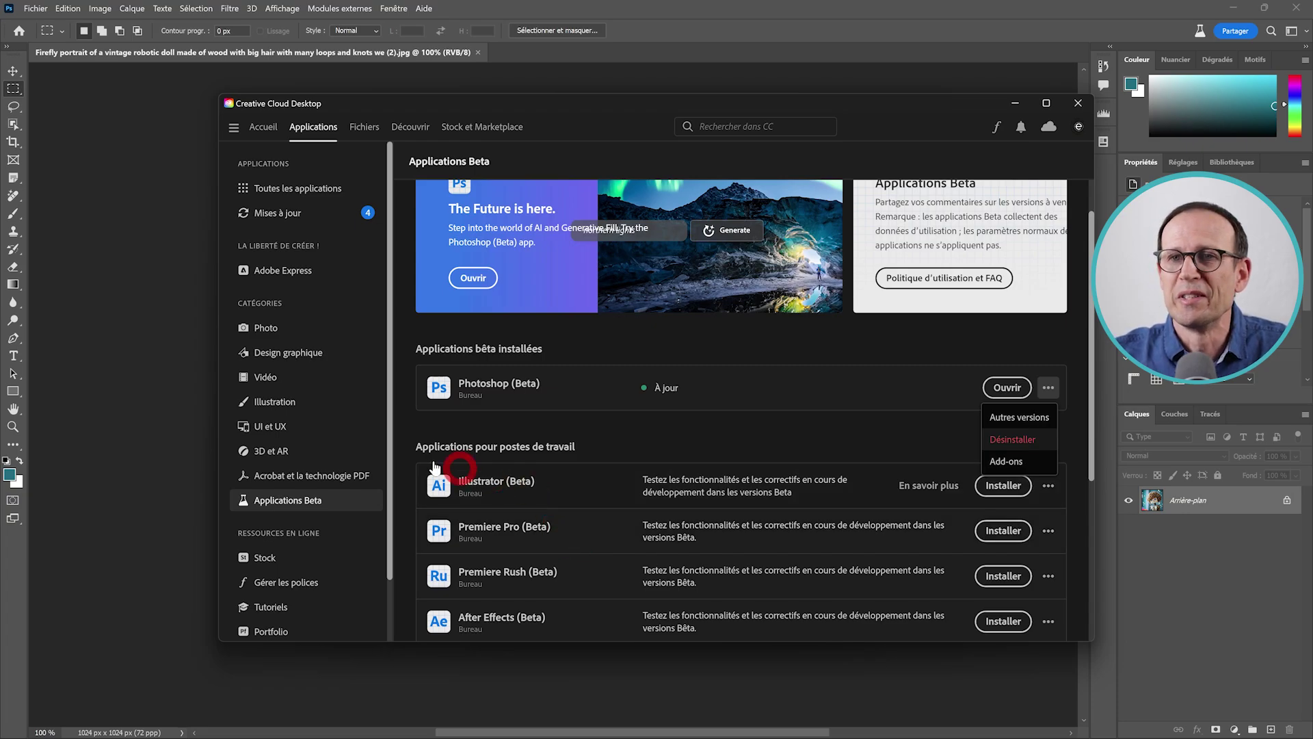
{"action": "left_click", "coordinate": [133, 351]}
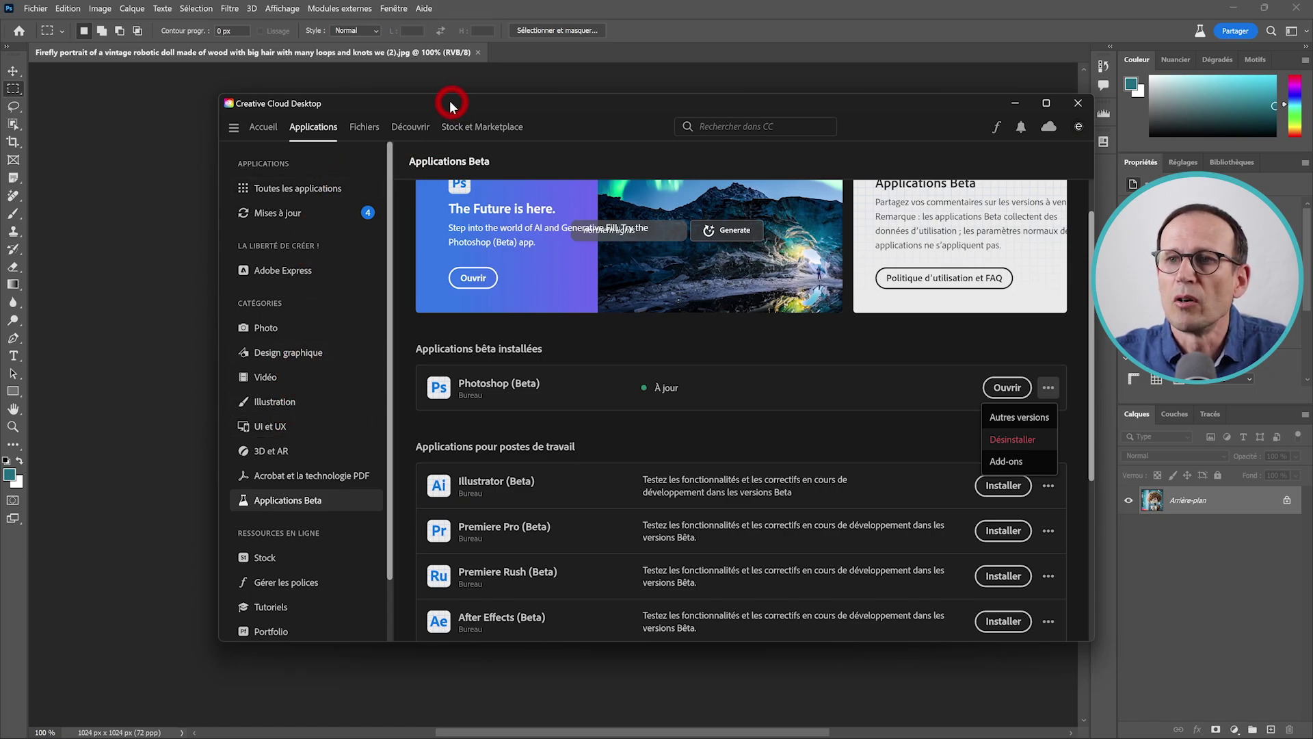
Move the Creative Cloud window slightly aside and look through its online resources, including Behance.
{"action": "left_click_drag", "start_coordinate": [450, 104], "coordinate": [429, 88]}
{"action": "scroll", "coordinate": [306, 337], "scroll_direction": "down", "scroll_amount": 1}
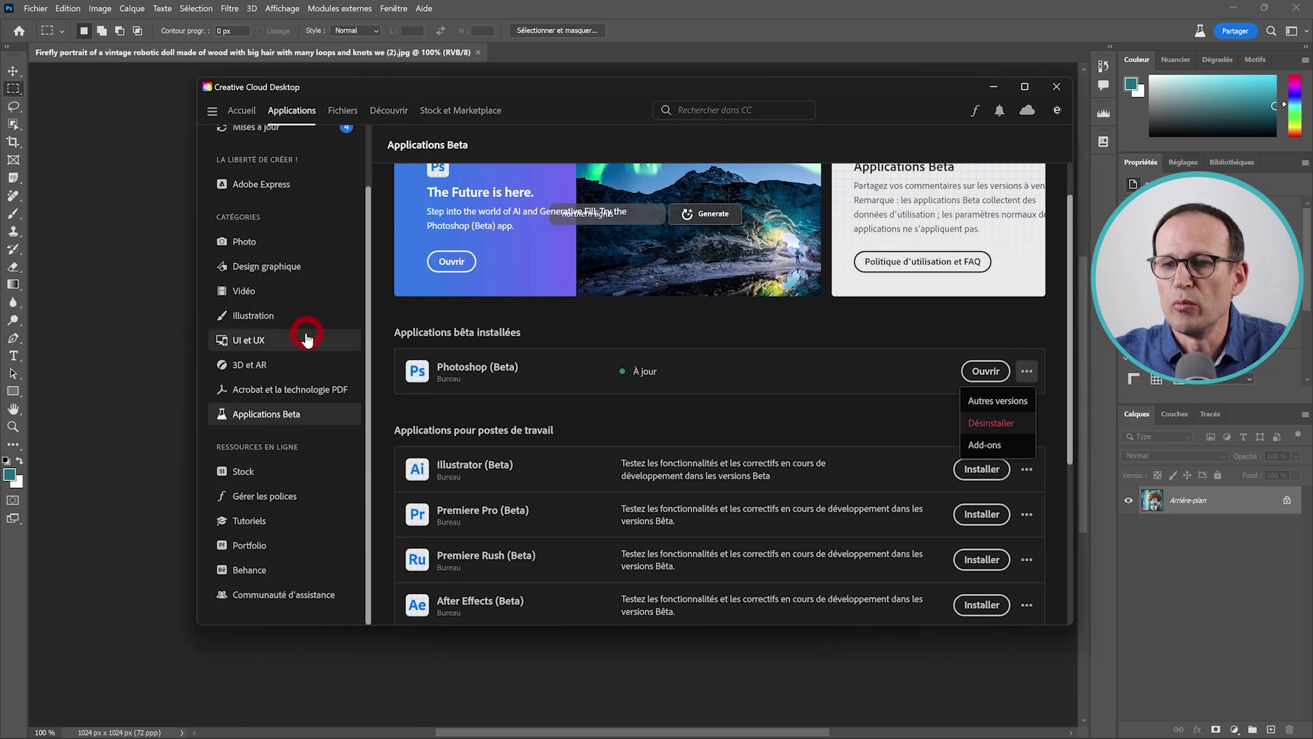
{"action": "left_click", "coordinate": [248, 571]}
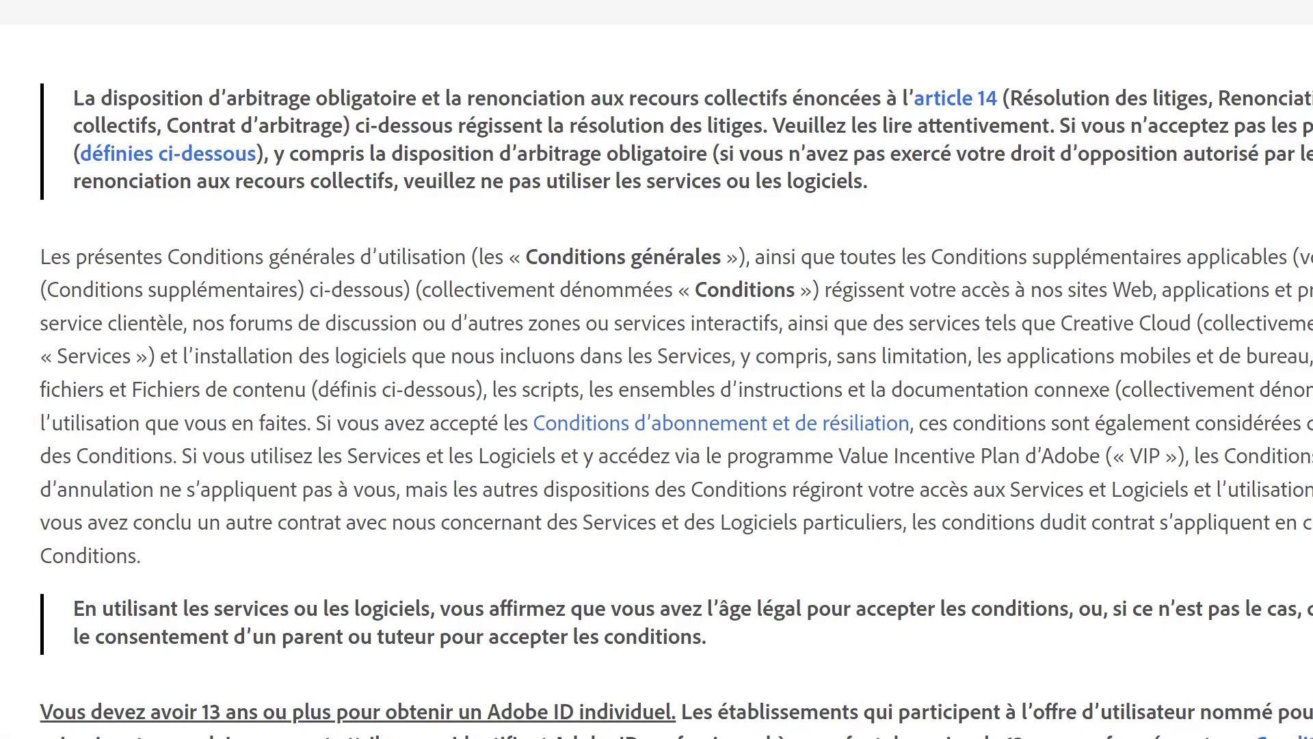
Read the Adobe terms on the minimum age for an Adobe ID and the support solution for the service eligibility error.
{"action": "scroll", "coordinate": [39, 443], "scroll_direction": "down", "scroll_amount": 3}
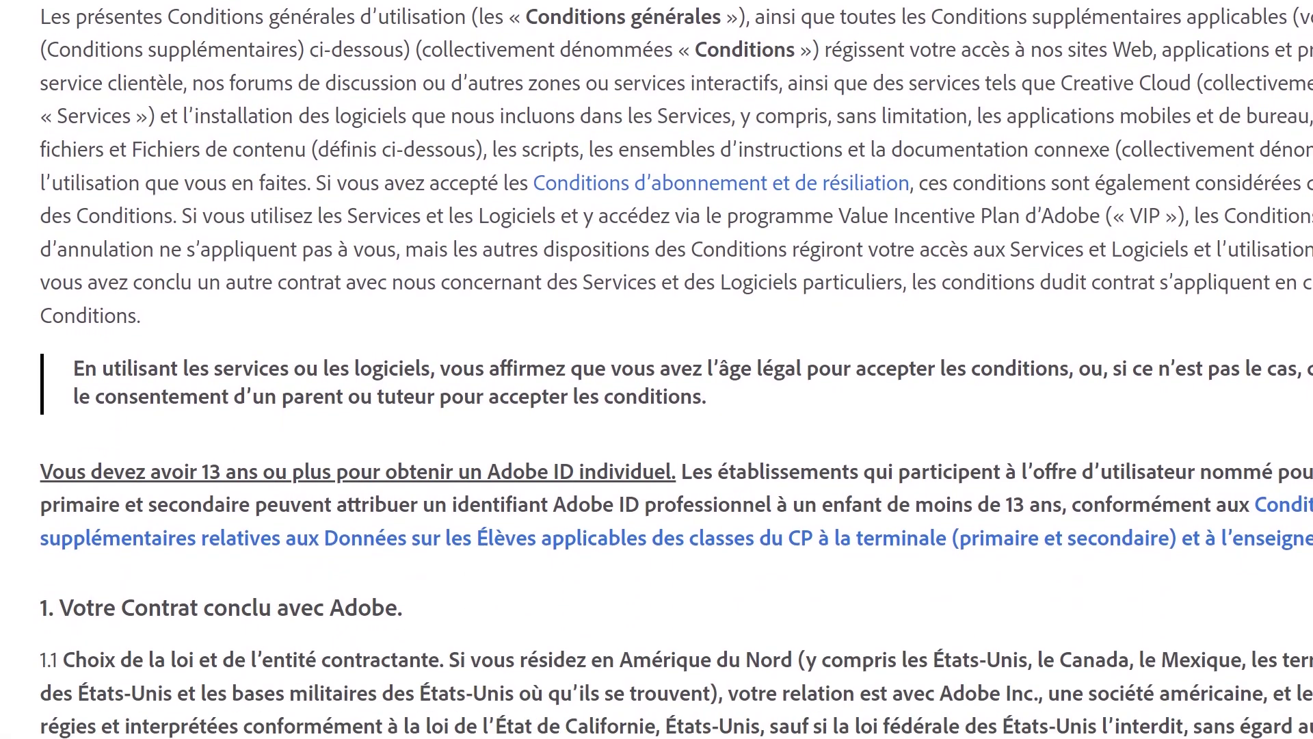
{"action": "left_click_drag", "start_coordinate": [39, 438], "coordinate": [676, 437]}
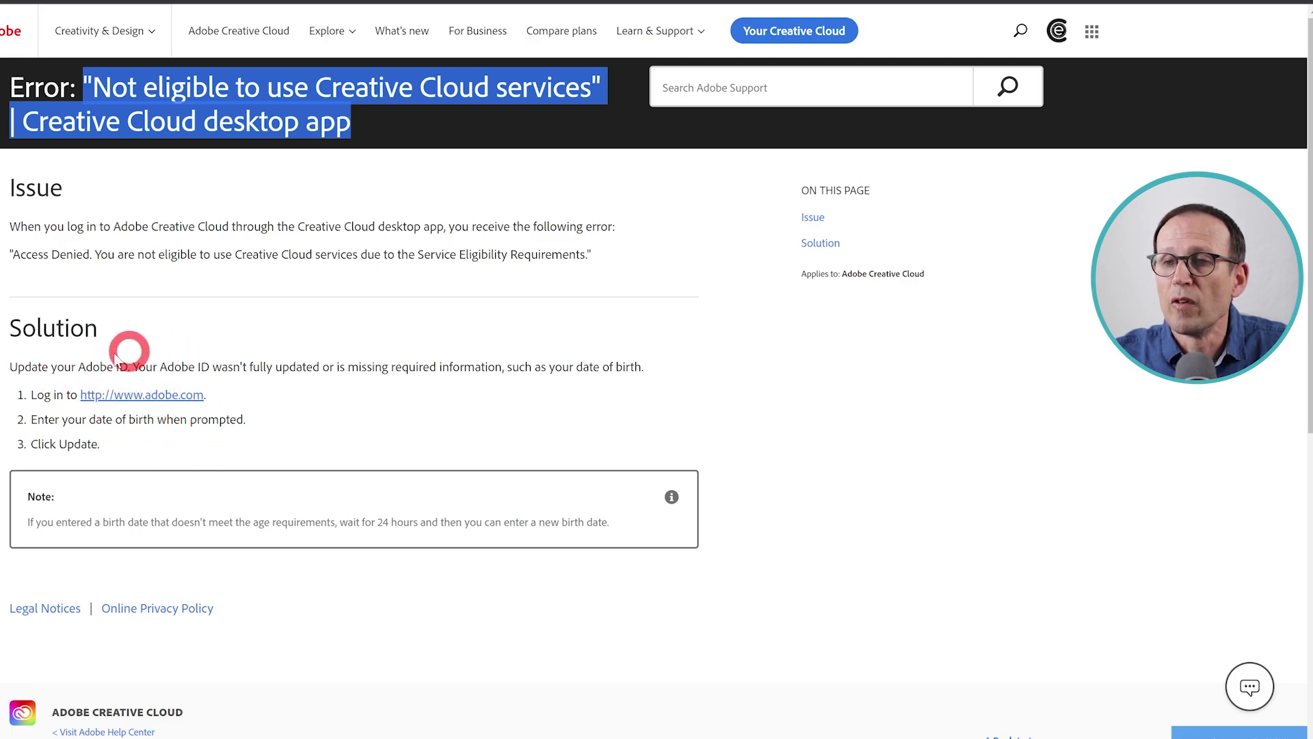
{"action": "left_click_drag", "start_coordinate": [132, 367], "coordinate": [72, 368]}
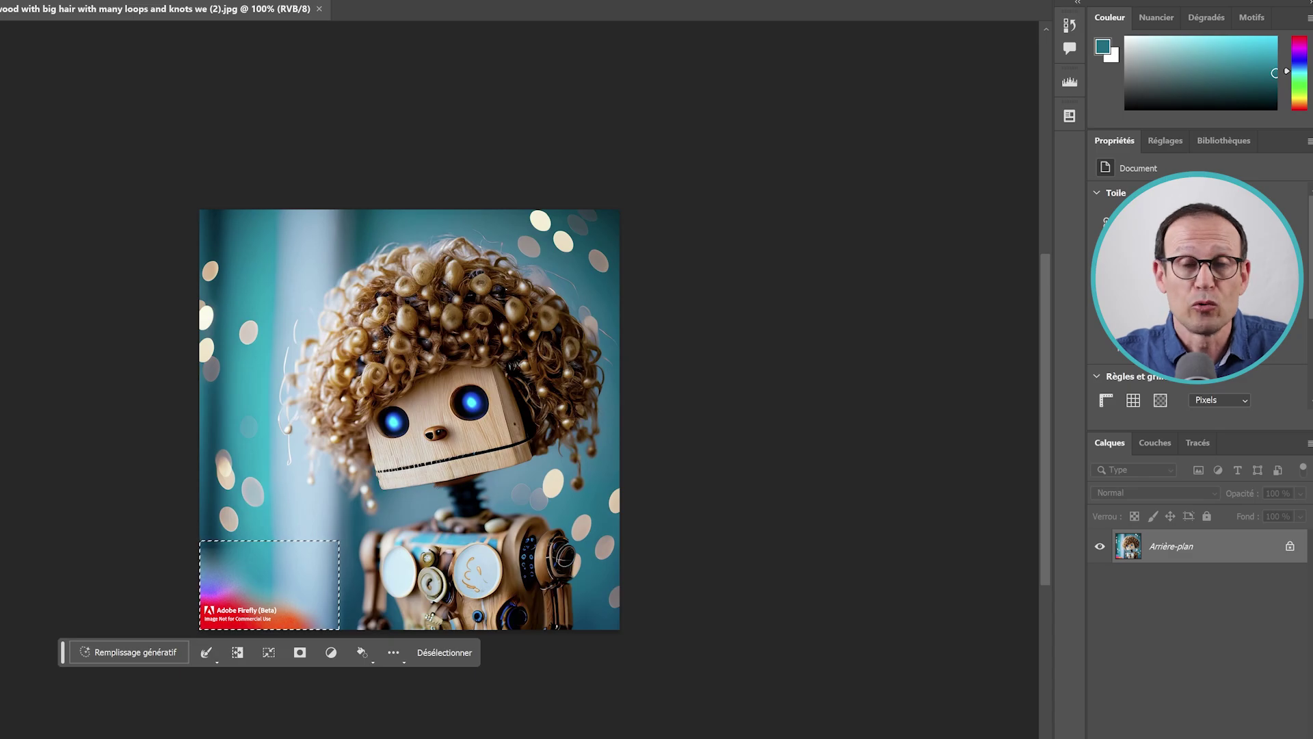
Select the Adobe Firefly watermark area in the image's lower-left corner and remove it with Generative Fill using an empty prompt.
{"action": "left_click", "coordinate": [66, 653]}
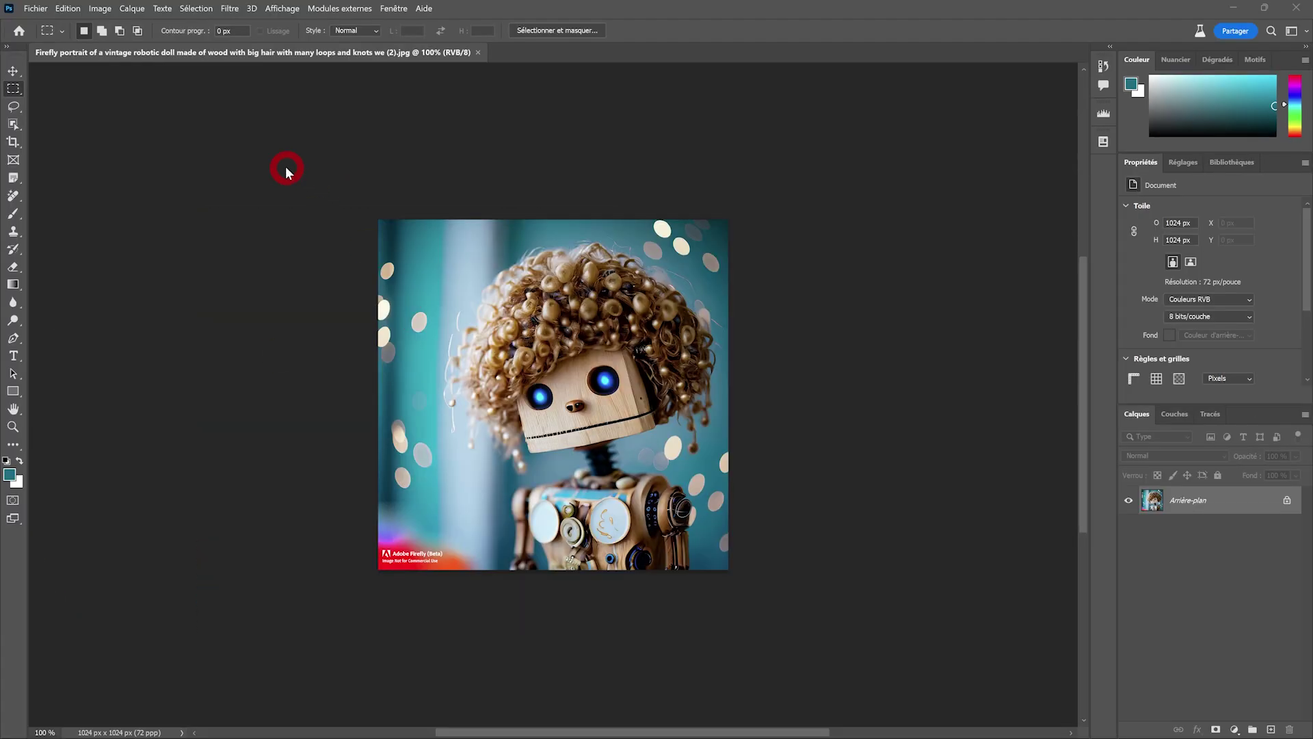
{"action": "left_click_drag", "start_coordinate": [372, 487], "coordinate": [496, 569]}
{"action": "left_click", "coordinate": [396, 585]}
{"action": "left_click", "coordinate": [514, 586]}
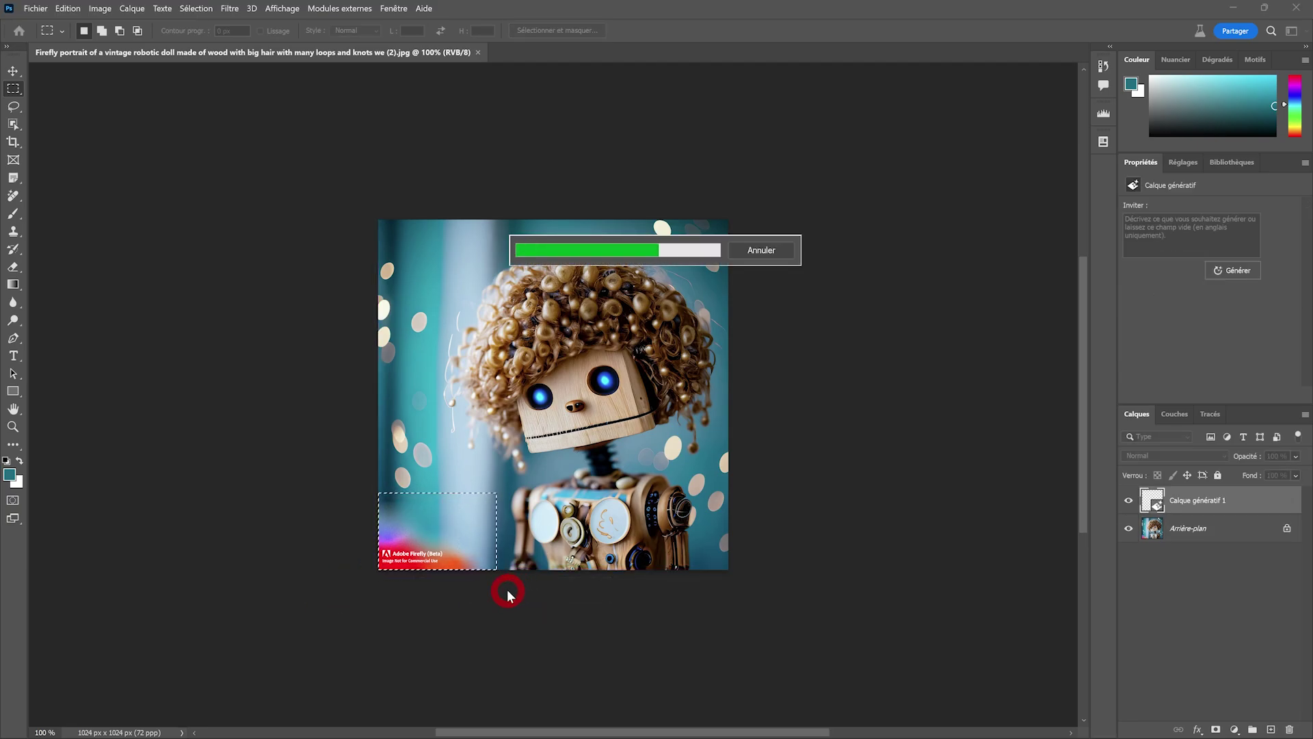
Extend the canvas downward with the Crop tool to about 1024 × 1542 px.
{"action": "left_click", "coordinate": [24, 148]}
{"action": "left_click_drag", "start_coordinate": [552, 571], "coordinate": [556, 658]}
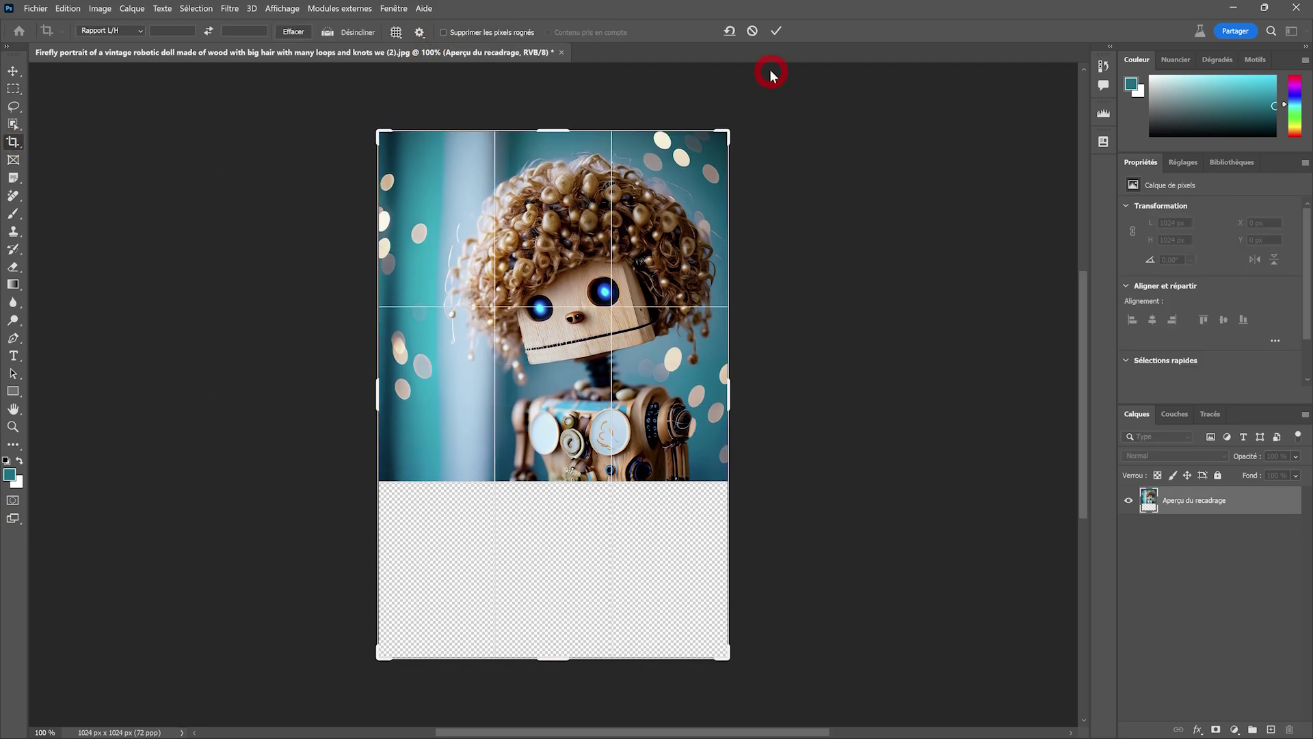
{"action": "left_click", "coordinate": [13, 88]}
Move the contextual task bar beside the upper part of the canvas and pin its position.
{"action": "left_click_drag", "start_coordinate": [285, 498], "coordinate": [740, 140]}
{"action": "left_click", "coordinate": [1037, 141]}
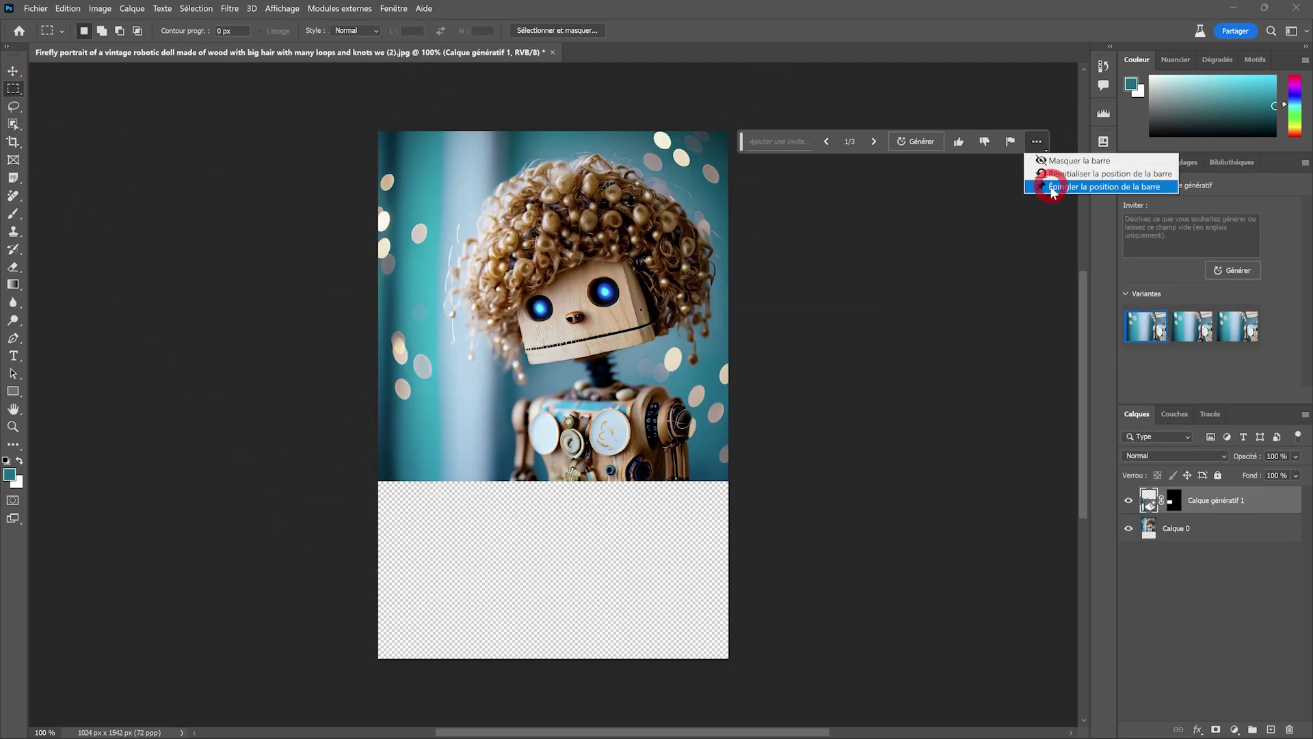
{"action": "left_click", "coordinate": [1052, 187]}
Select the empty lower canvas area with a slight image overlap and extend the robot's body using Generative Fill without a prompt.
{"action": "left_click_drag", "start_coordinate": [375, 459], "coordinate": [703, 688]}
{"action": "left_click", "coordinate": [829, 145]}
{"action": "left_click", "coordinate": [961, 145]}
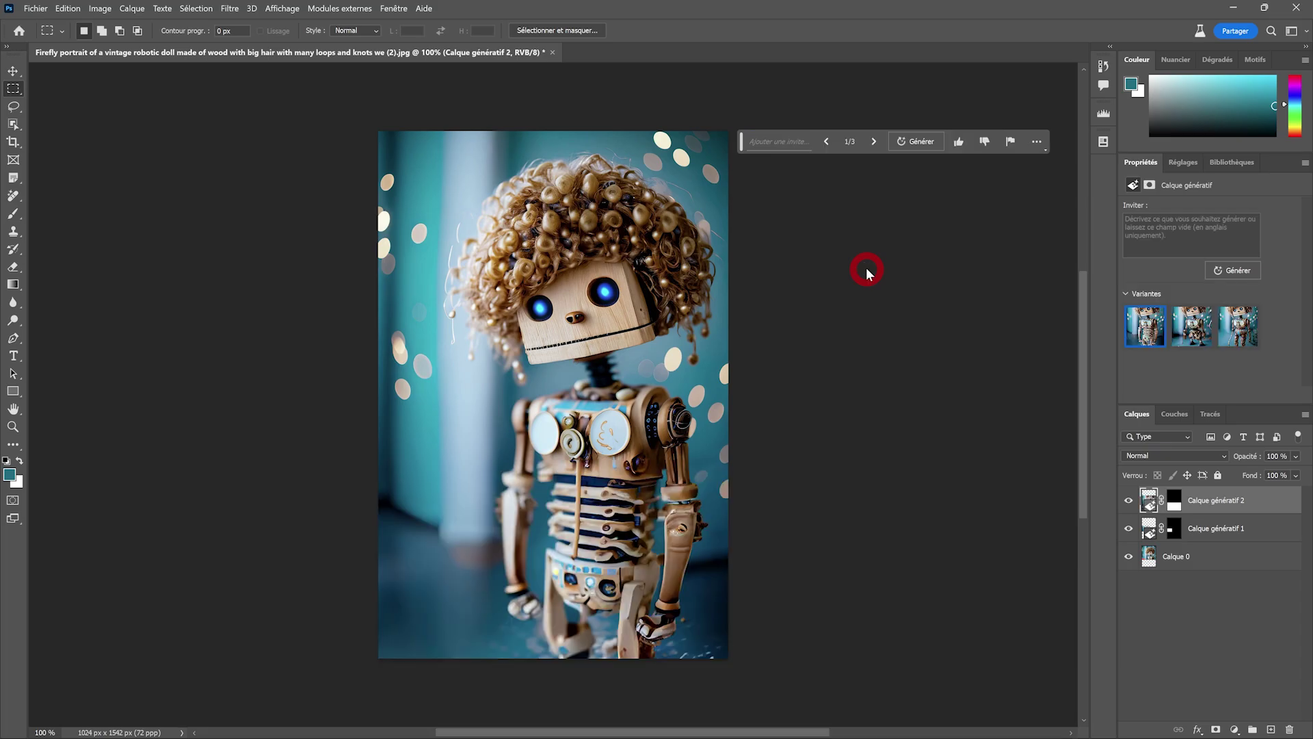
Extend the canvas further downward with the Crop tool to a height of about 2310 px.
{"action": "left_click", "coordinate": [13, 142]}
{"action": "left_click_drag", "start_coordinate": [554, 657], "coordinate": [578, 711]}
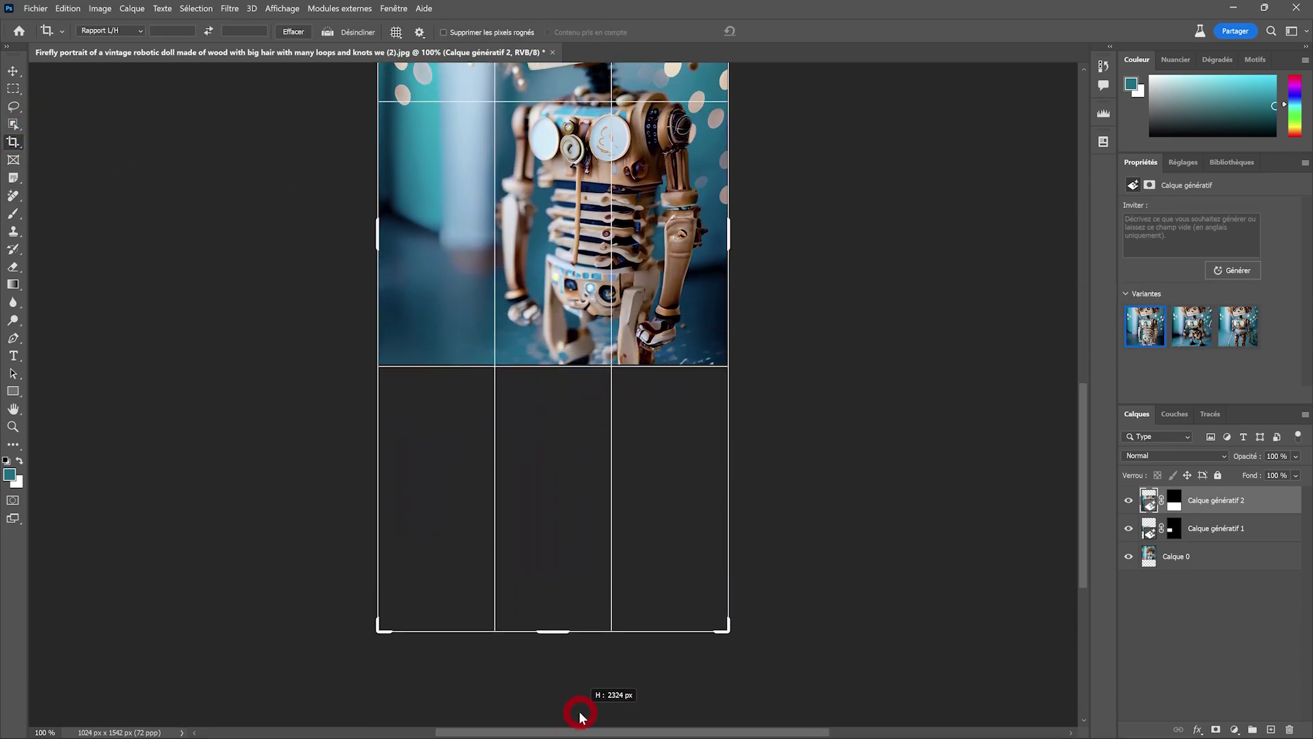
{"action": "key", "text": "Return"}
Select the new empty area below the robot, fill it generatively without a prompt, and choose the third variation.
{"action": "key", "text": "m"}
{"action": "left_click_drag", "start_coordinate": [379, 346], "coordinate": [737, 634]}
{"action": "left_click", "coordinate": [807, 143]}
{"action": "left_click", "coordinate": [1034, 142]}
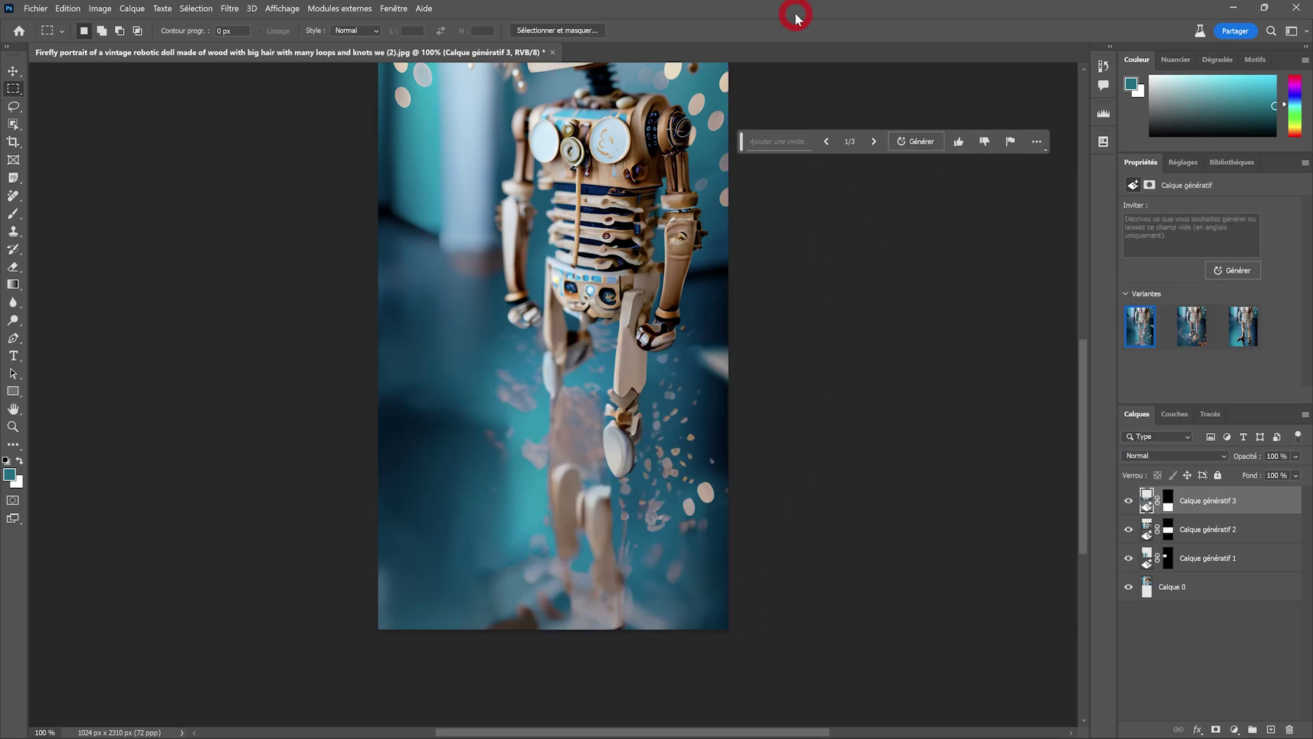
{"action": "left_click", "coordinate": [873, 141]}
{"action": "left_click", "coordinate": [873, 142]}
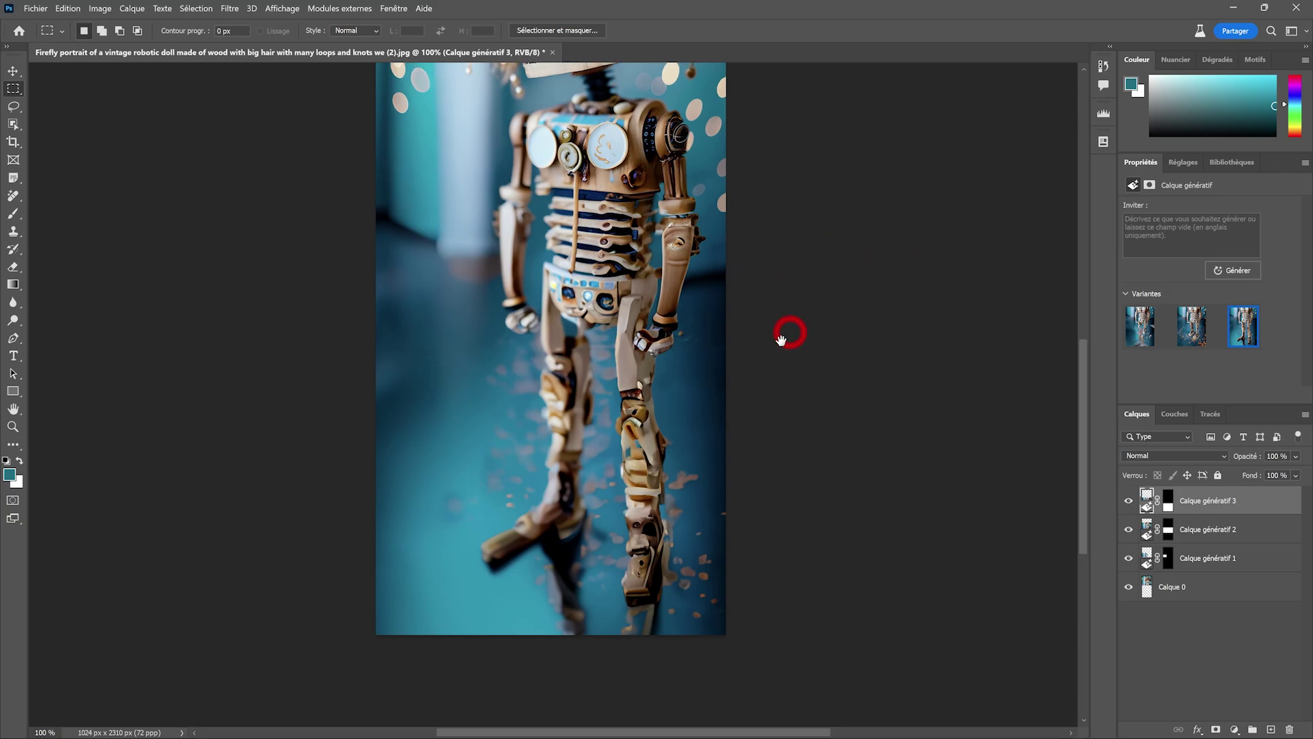
Widen the canvas equally on both sides with the Crop tool to about 2074 px.
{"action": "key", "text": "ctrl+minus"}
{"action": "left_click", "coordinate": [13, 141]}
{"action": "left_click_drag", "start_coordinate": [353, 342], "coordinate": [235, 331]}
{"action": "key", "text": "Return"}
Select the empty upper-left canvas area with some image overlap and fill it using Generative Fill without a prompt.
{"action": "left_click", "coordinate": [13, 89]}
{"action": "left_click_drag", "start_coordinate": [236, 89], "coordinate": [413, 402]}
{"action": "left_click", "coordinate": [787, 140]}
{"action": "left_click", "coordinate": [971, 140]}
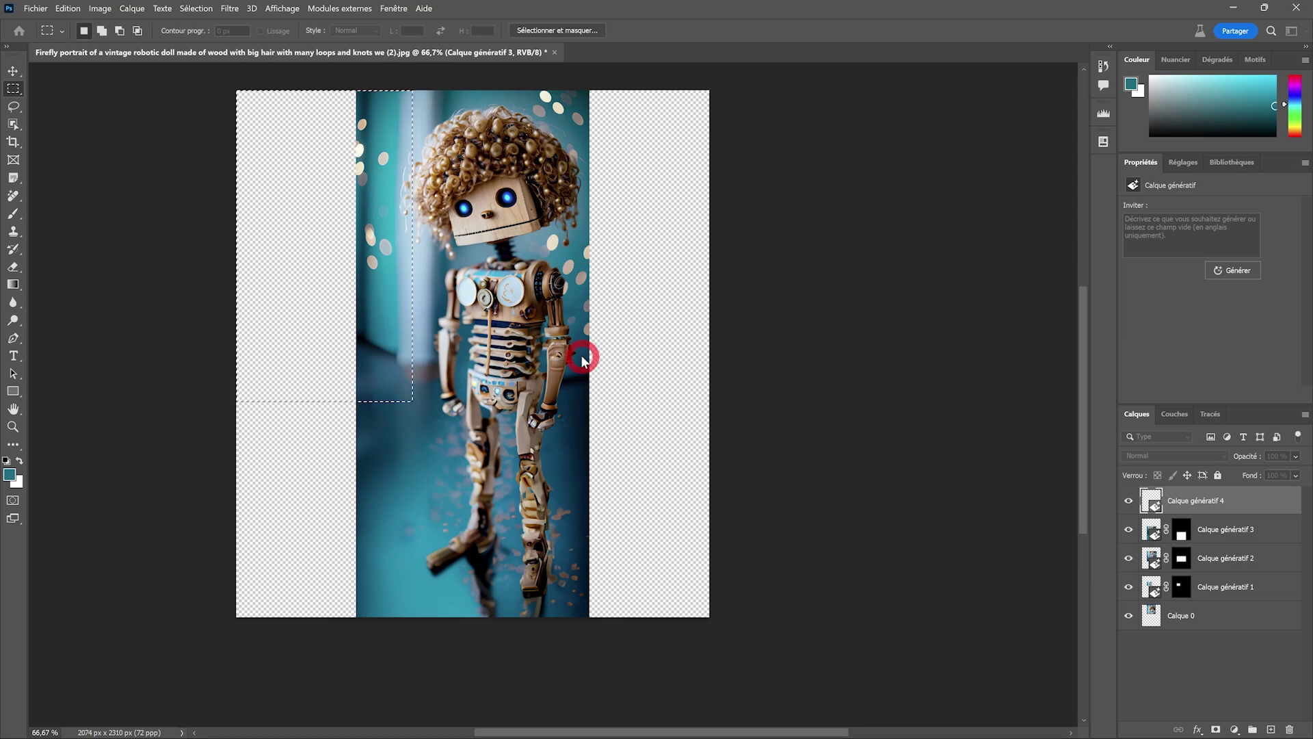
Select the empty lower-left canvas area with some image overlap, fill it generatively without a prompt, and browse the variations.
{"action": "left_click_drag", "start_coordinate": [235, 375], "coordinate": [399, 616]}
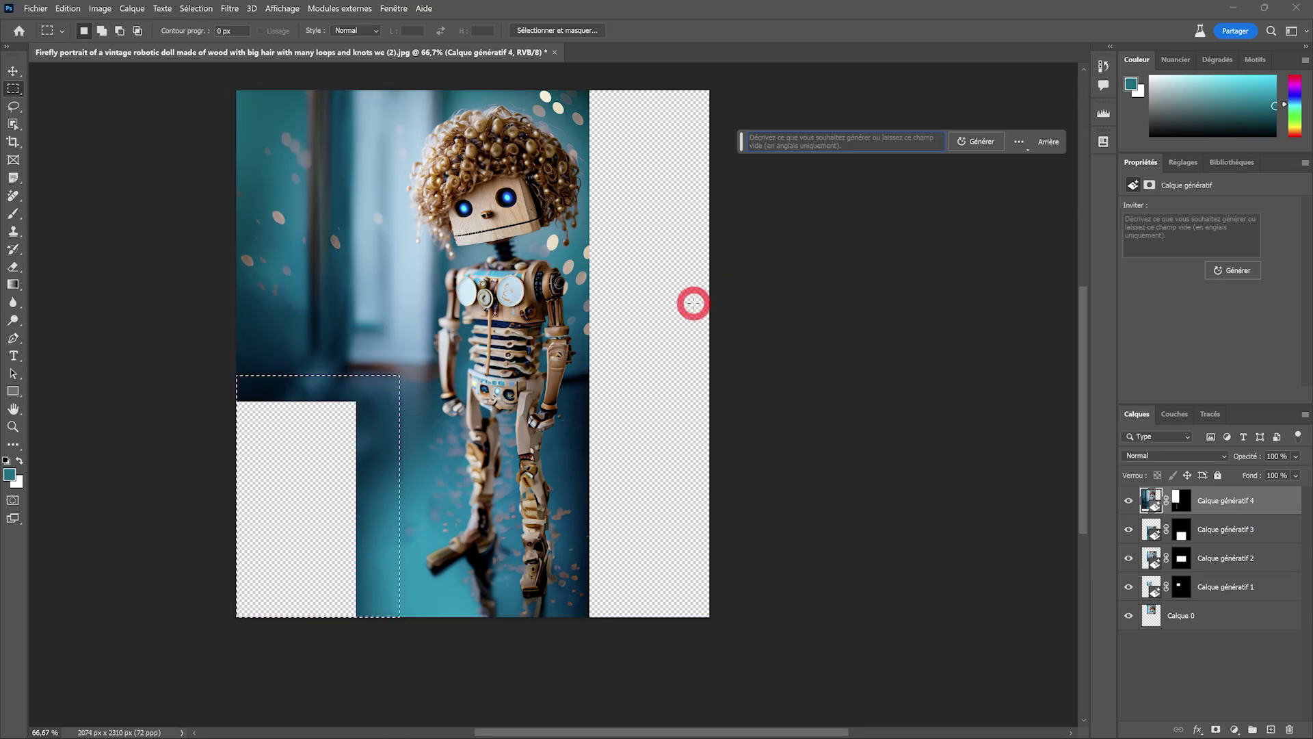
{"action": "left_click", "coordinate": [976, 141]}
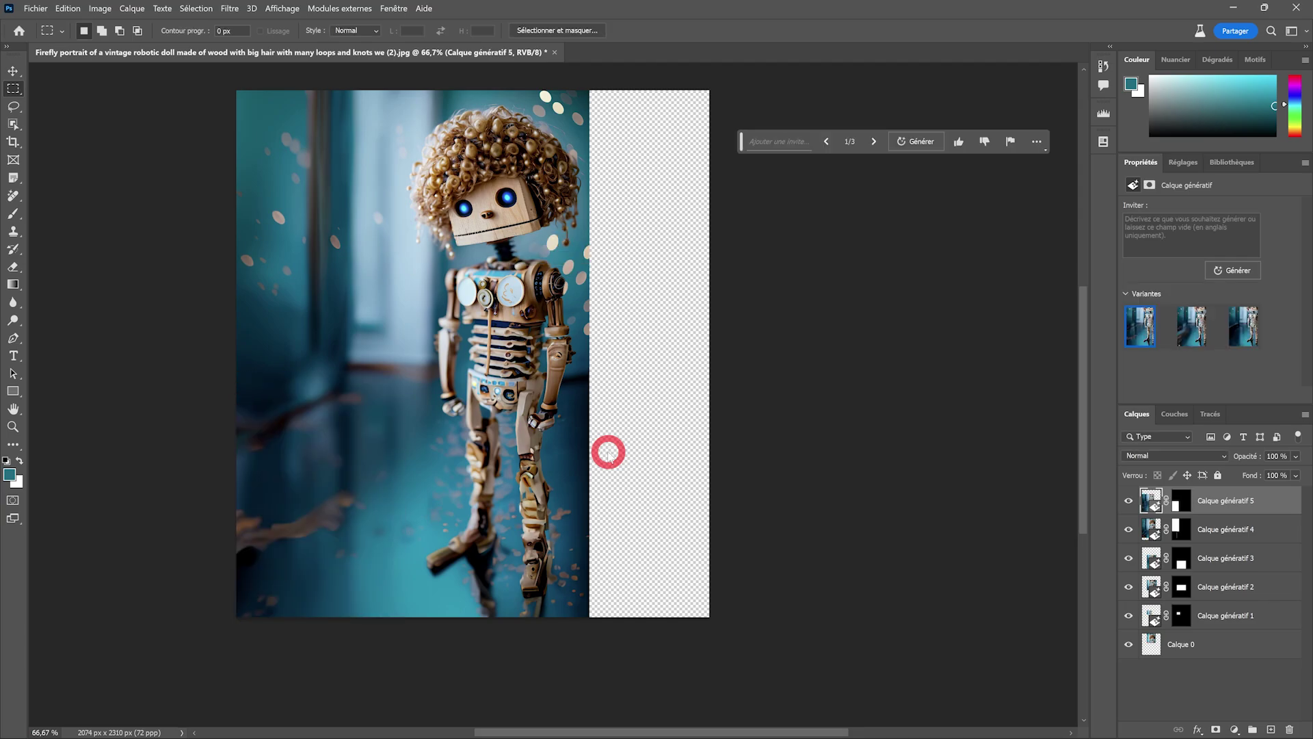
{"action": "left_click", "coordinate": [873, 142]}
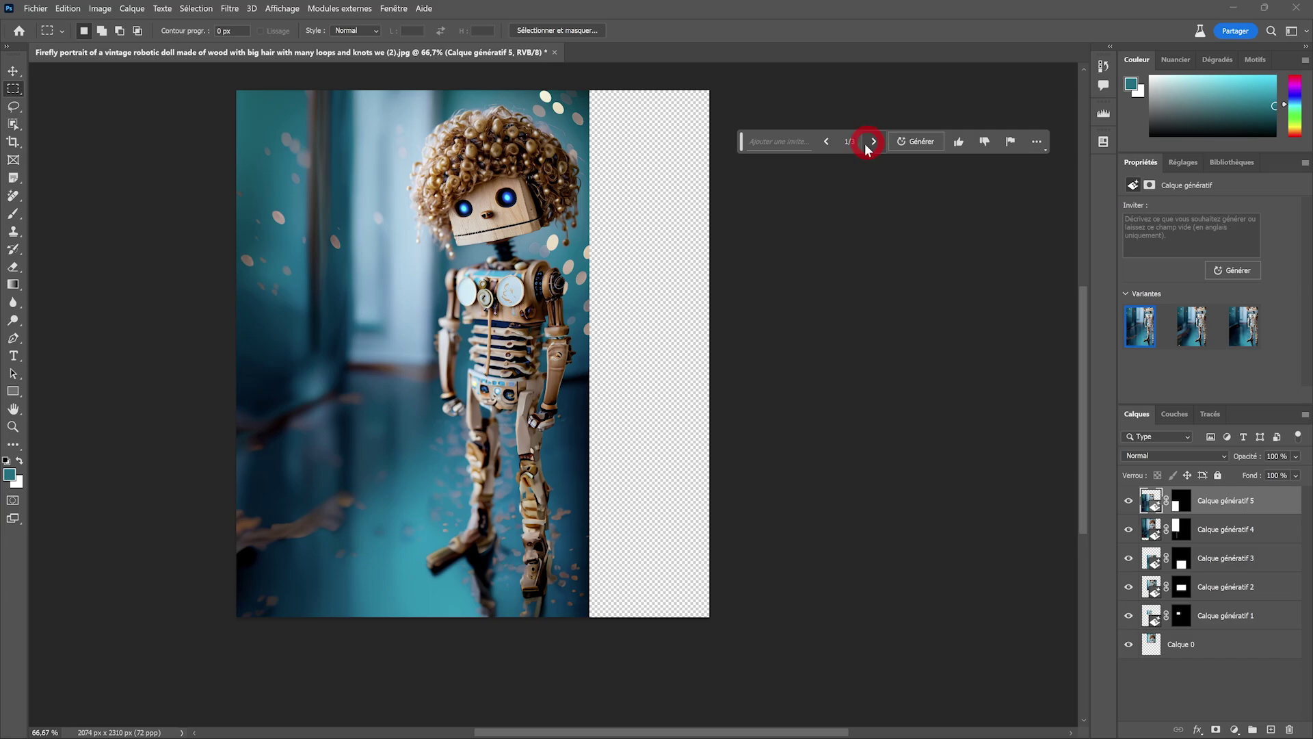
Select the empty lower-right area including the robot's foot, fill it generatively without a prompt, and keep the first variation.
{"action": "left_click_drag", "start_coordinate": [529, 406], "coordinate": [739, 618]}
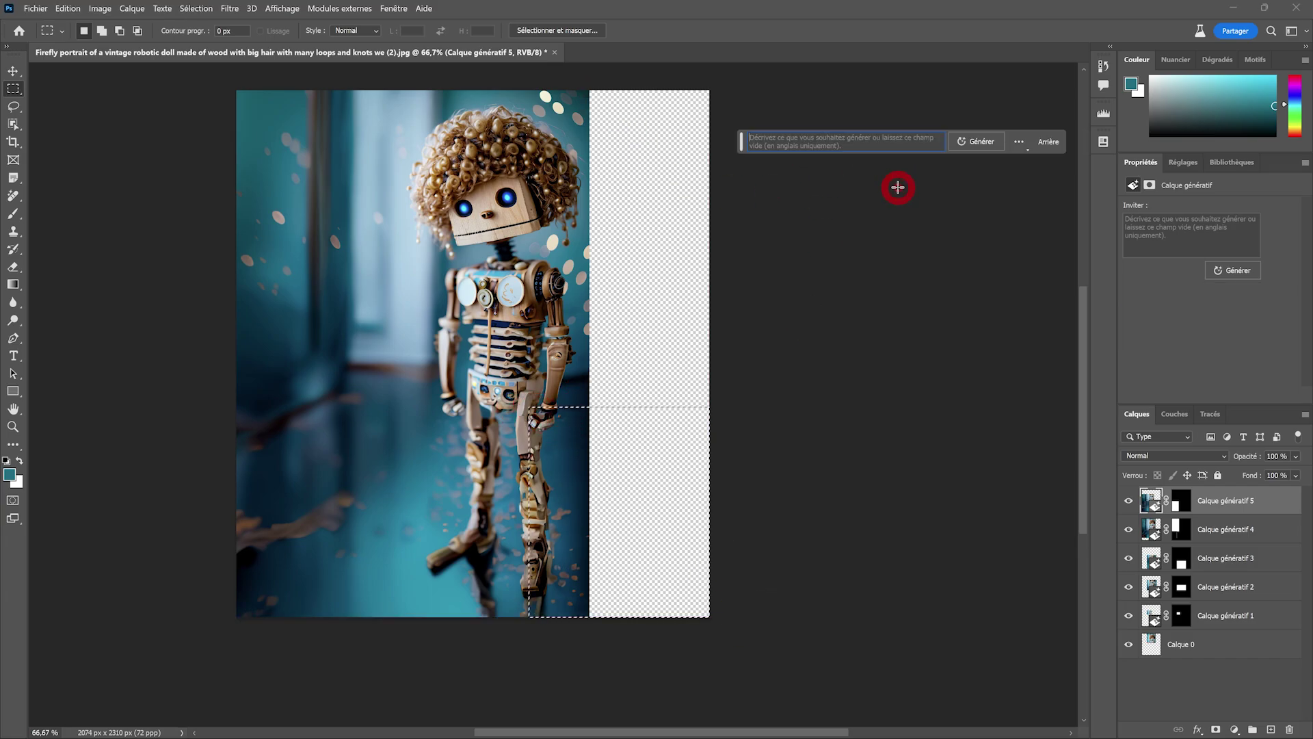
{"action": "left_click", "coordinate": [1018, 142]}
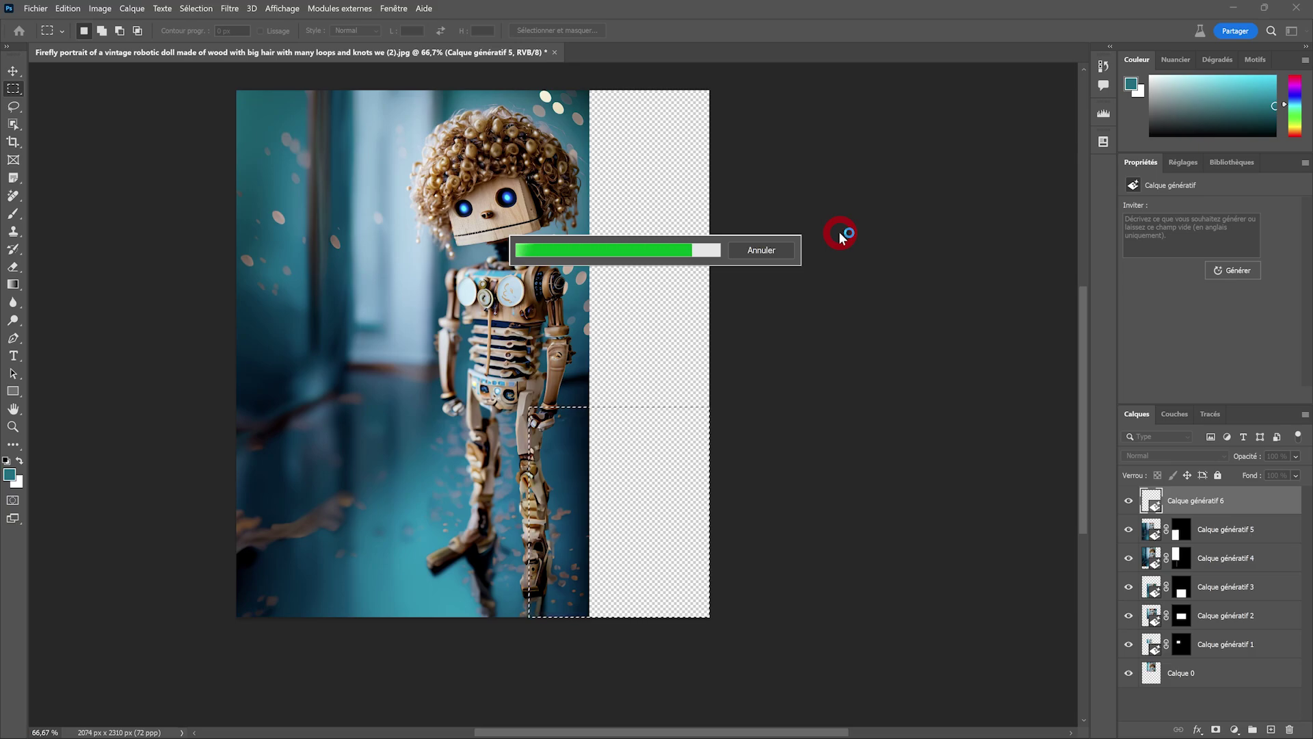
{"action": "left_click", "coordinate": [874, 142]}
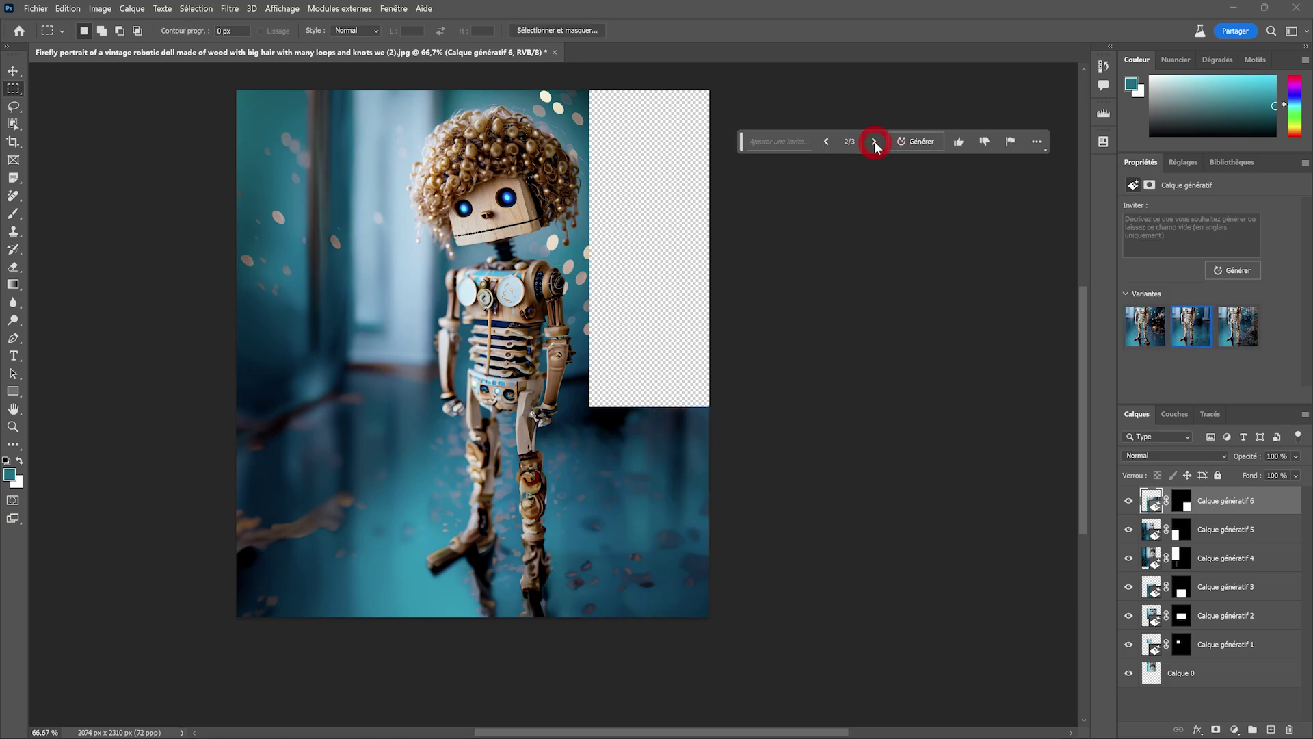
{"action": "left_click", "coordinate": [874, 142]}
{"action": "left_click", "coordinate": [874, 142]}
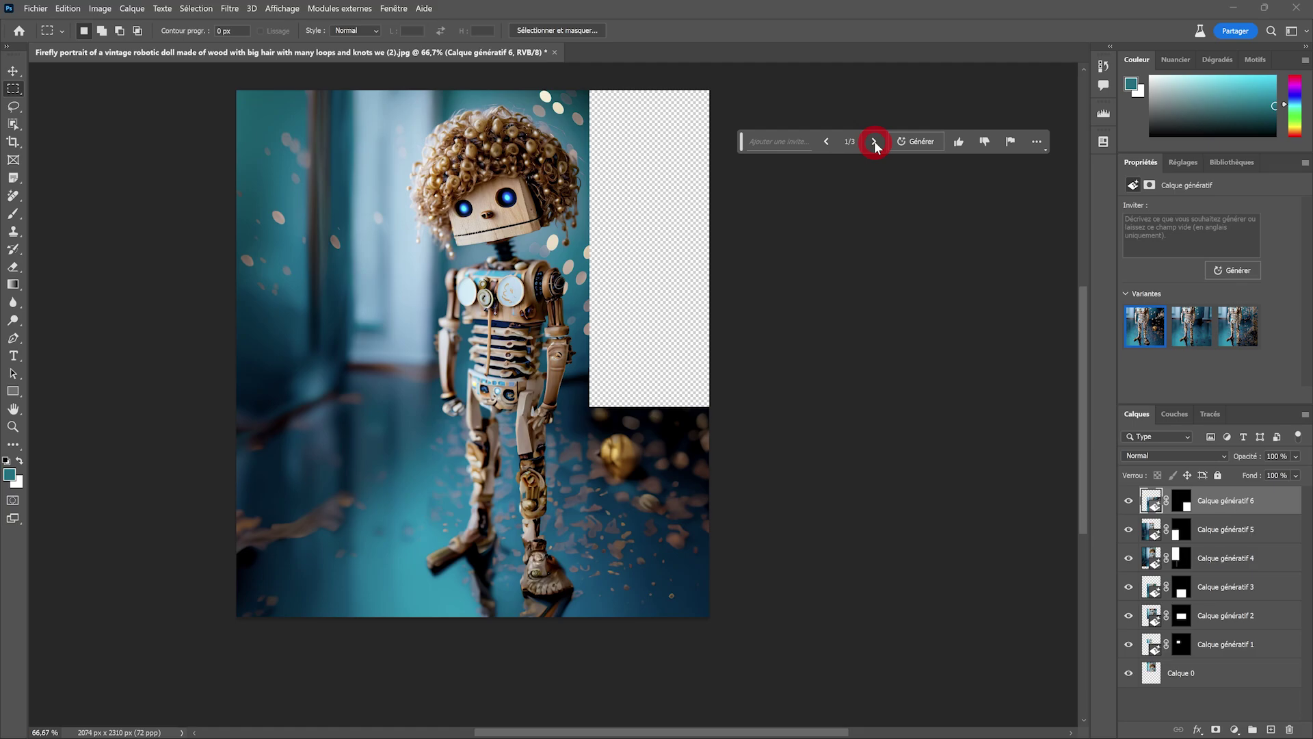
Select the empty upper-right canvas area, fill it generatively without a prompt, and choose the third variation.
{"action": "left_click_drag", "start_coordinate": [557, 83], "coordinate": [711, 413]}
{"action": "left_click", "coordinate": [812, 137]}
{"action": "left_click", "coordinate": [909, 141]}
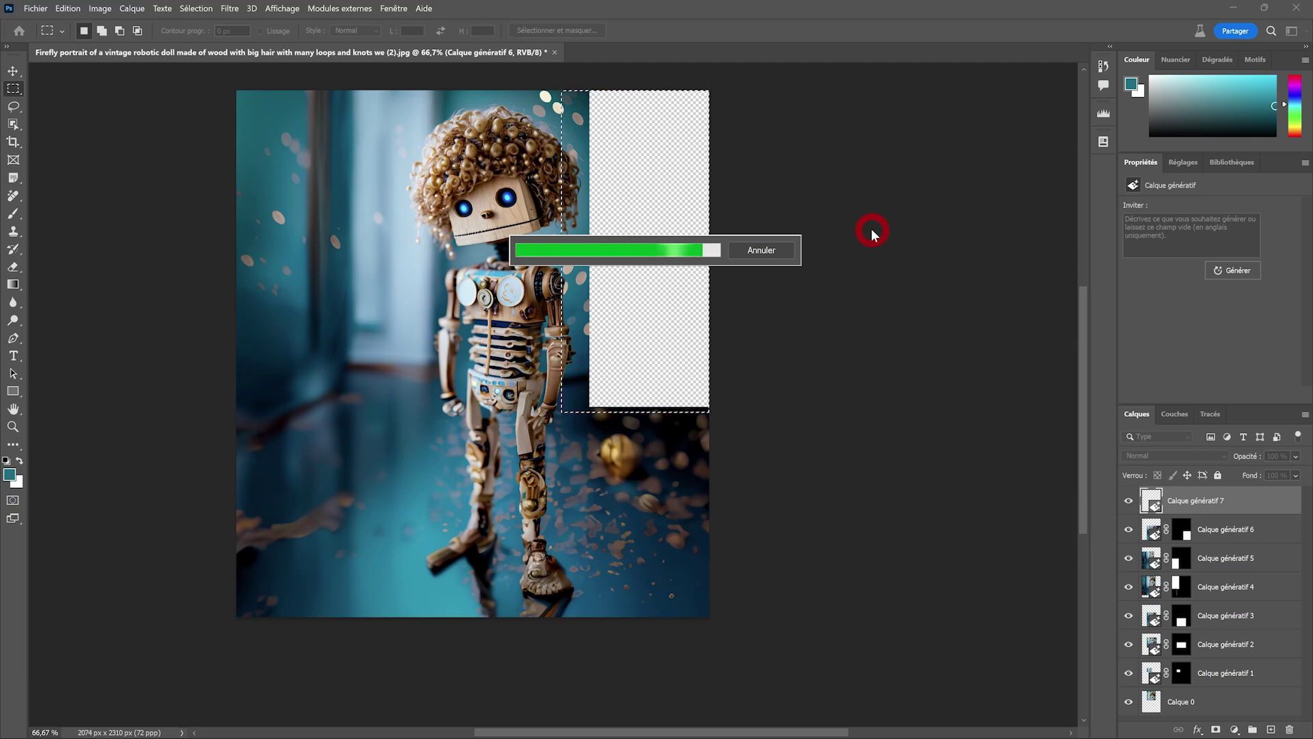
{"action": "left_click", "coordinate": [874, 141]}
{"action": "left_click", "coordinate": [874, 142]}
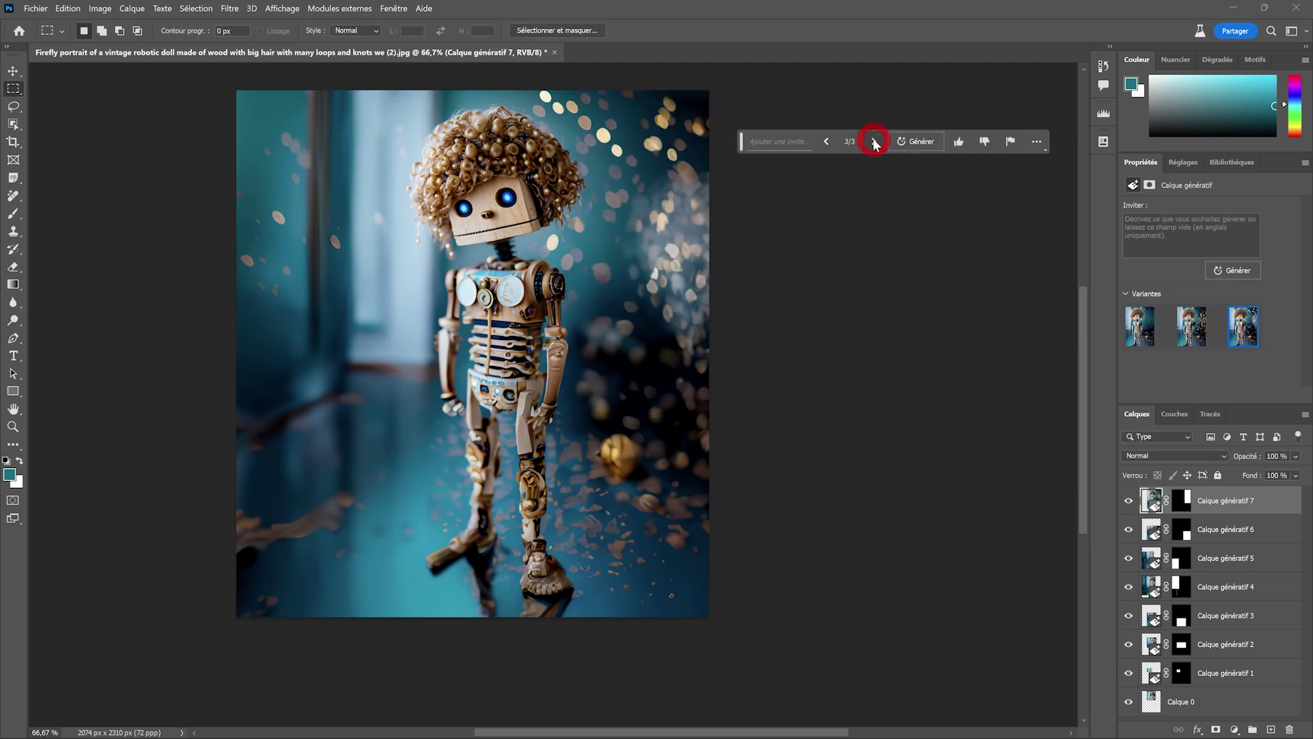
Move the contextual task bar below the canvas and inspect the expanded image at 100%.
{"action": "left_click", "coordinate": [989, 149]}
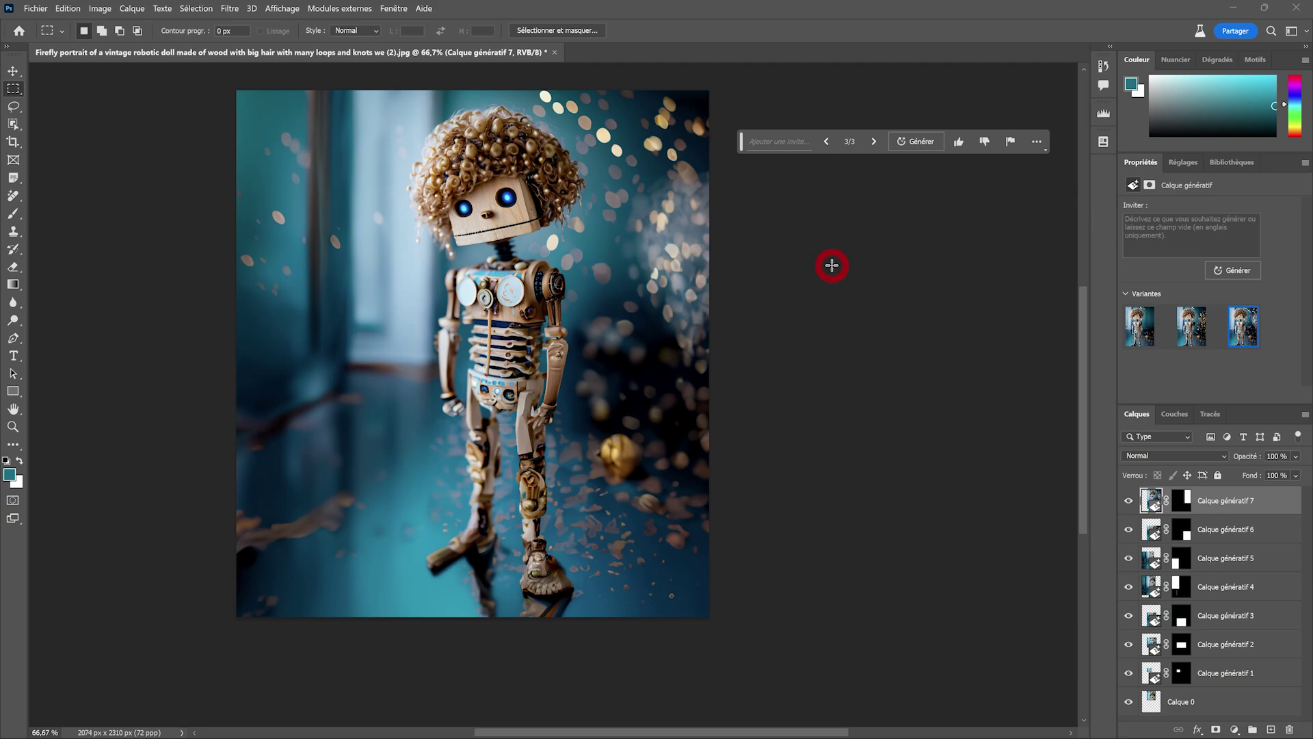
{"action": "left_click_drag", "start_coordinate": [741, 142], "coordinate": [336, 660]}
{"action": "key", "text": "ctrl+1"}
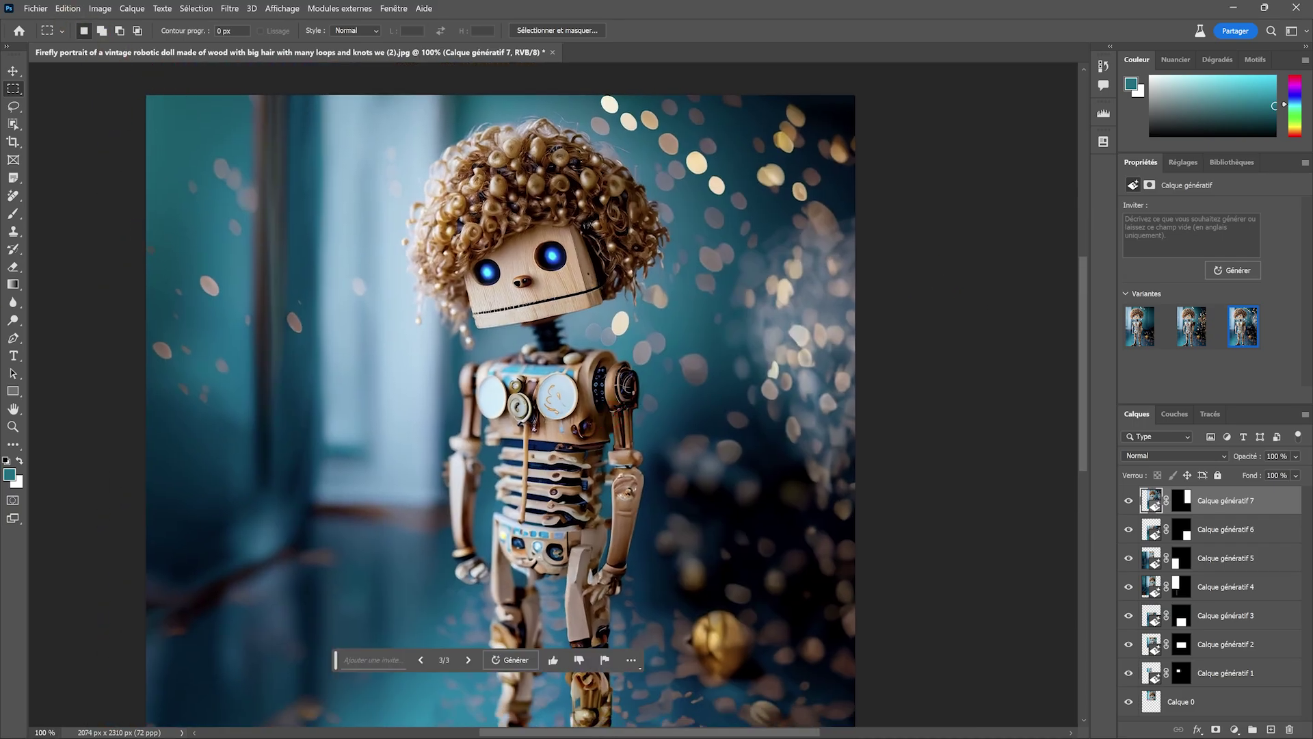